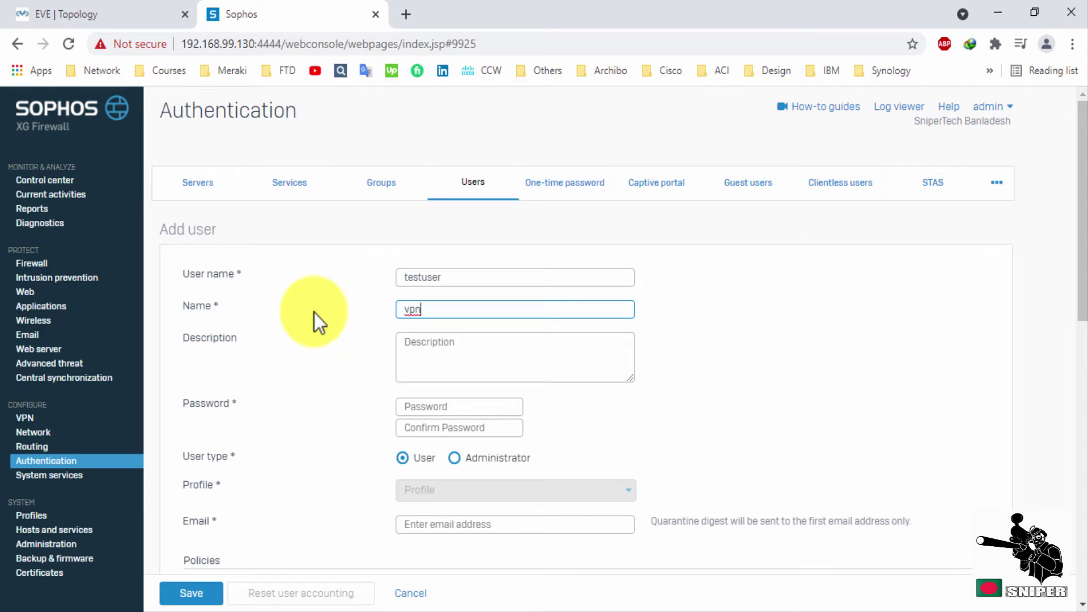
# Complete the user's name as vpntest and enter the account password.
pyautogui.write('test')
pyautogui.click(456, 373)
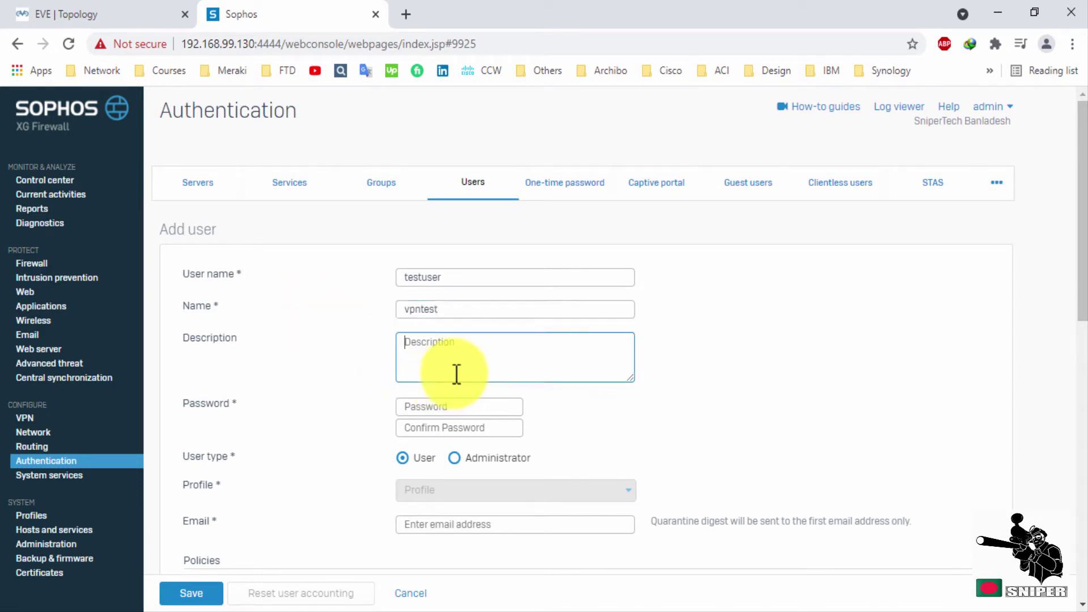
pyautogui.click(427, 403)
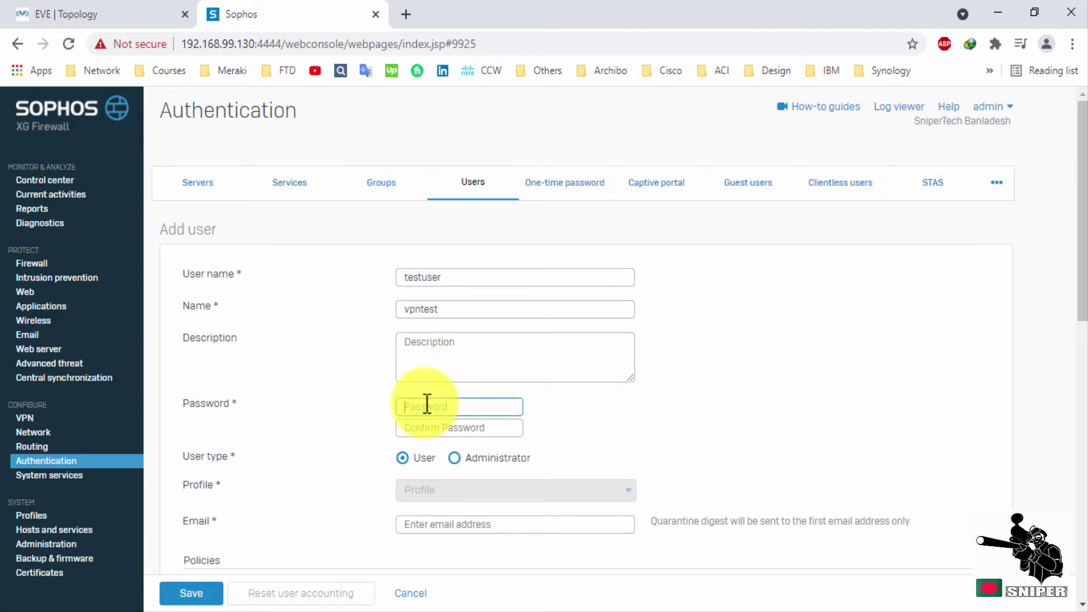
pyautogui.write('admin')
pyautogui.press('Tab')
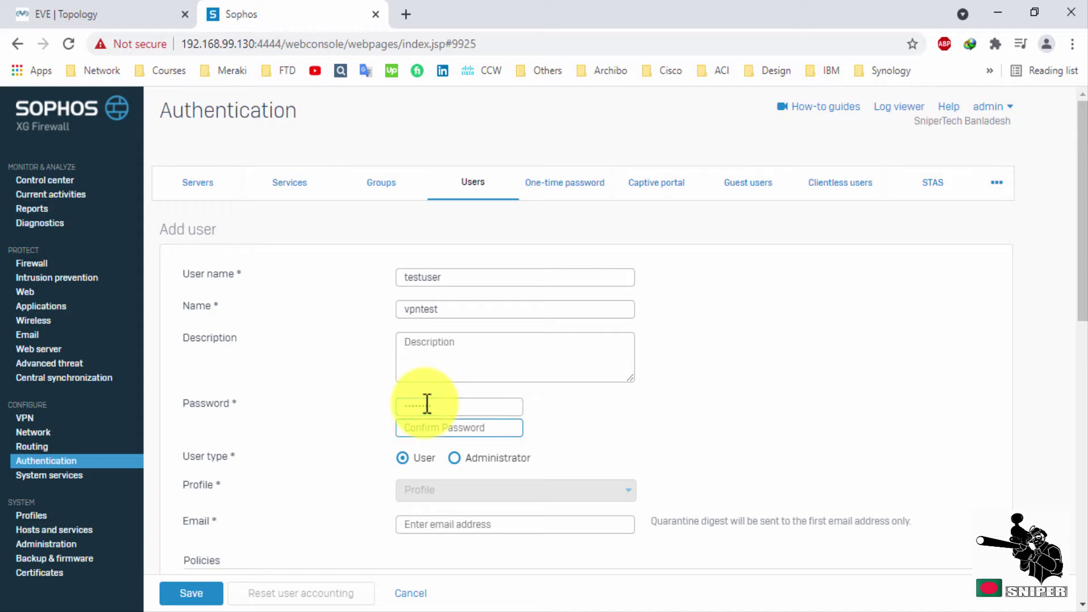
pyautogui.write('admin')
# Fill in the user's e-mail, set the group to Open Group, and save the user.
pyautogui.scroll(-4, 440, 389)
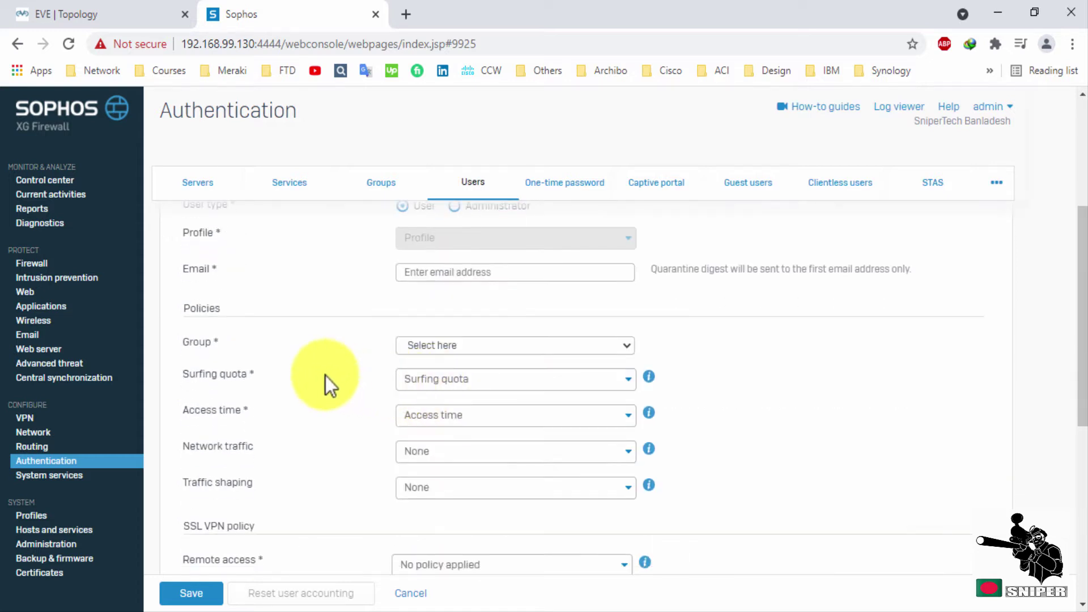
pyautogui.scroll(3, 325, 376)
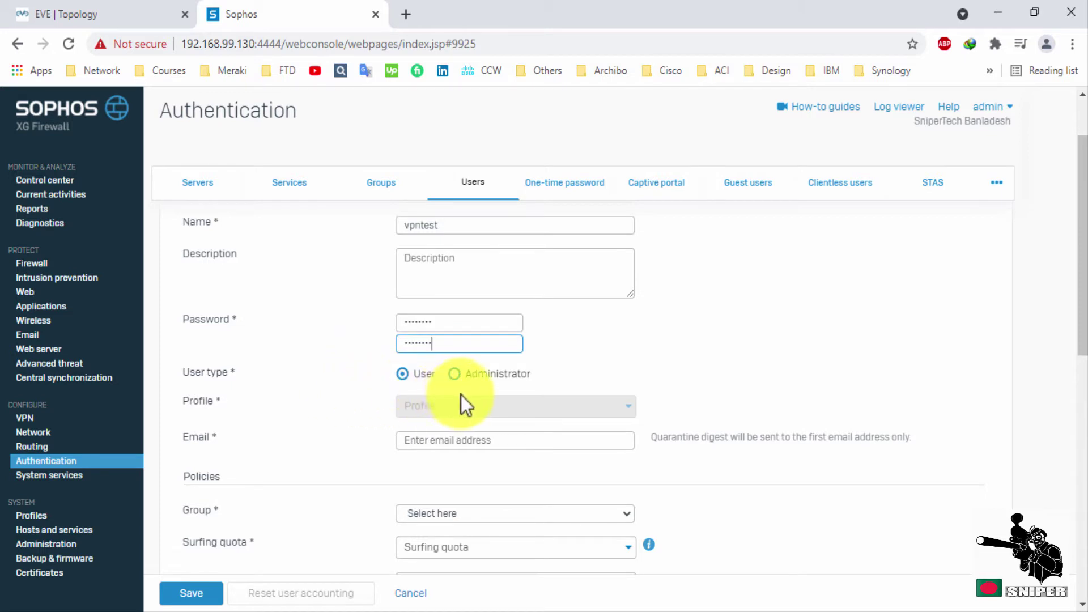
pyautogui.scroll(-1, 461, 386)
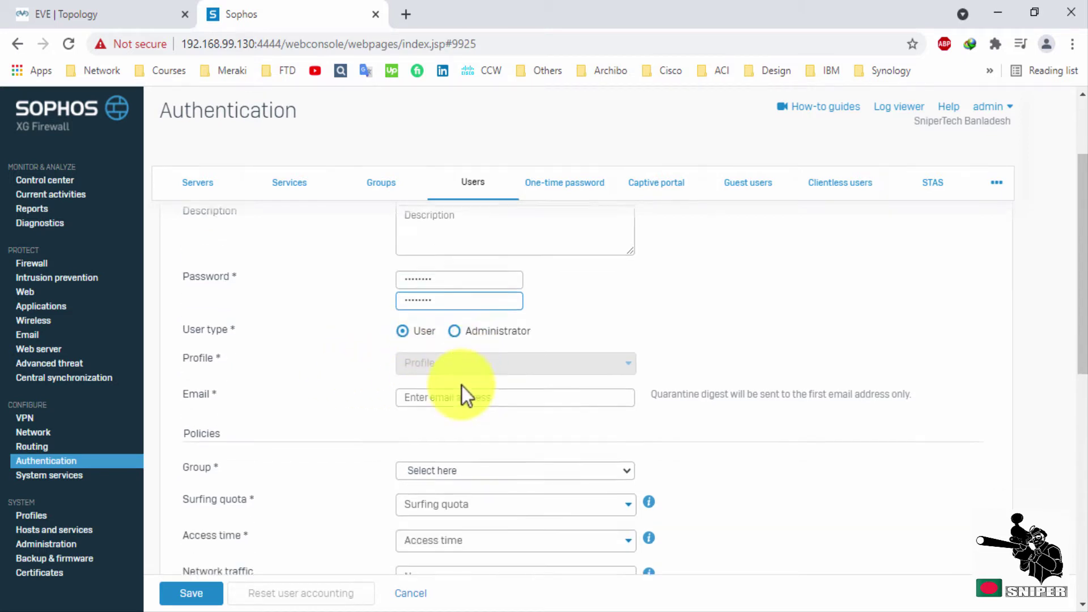
pyautogui.scroll(-1, 462, 386)
pyautogui.click(467, 355)
pyautogui.scroll(-2, 607, 382)
pyautogui.click(529, 346)
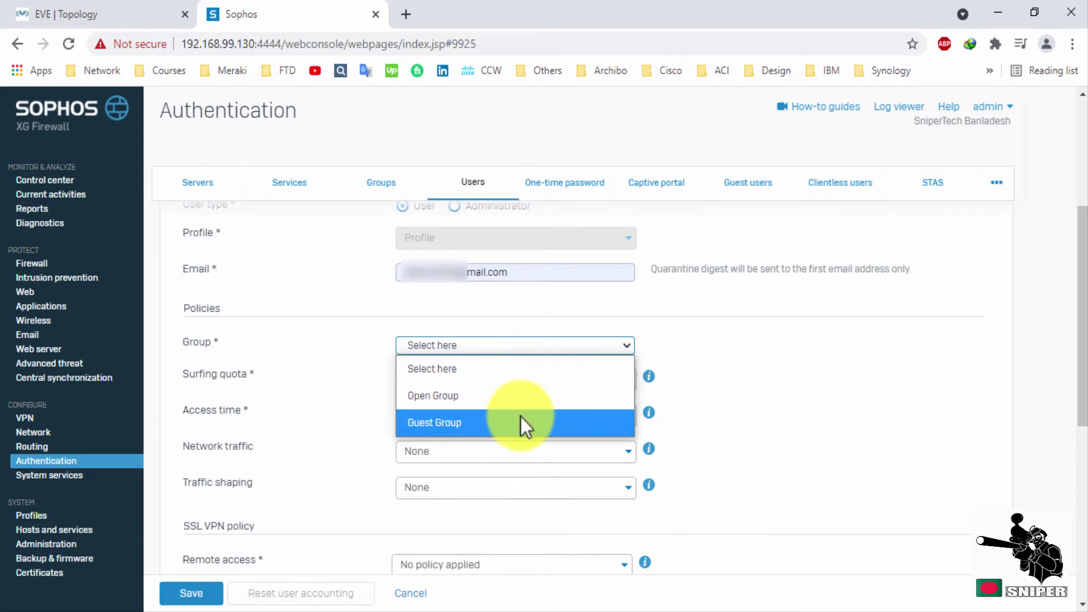
pyautogui.click(522, 417)
pyautogui.click(504, 345)
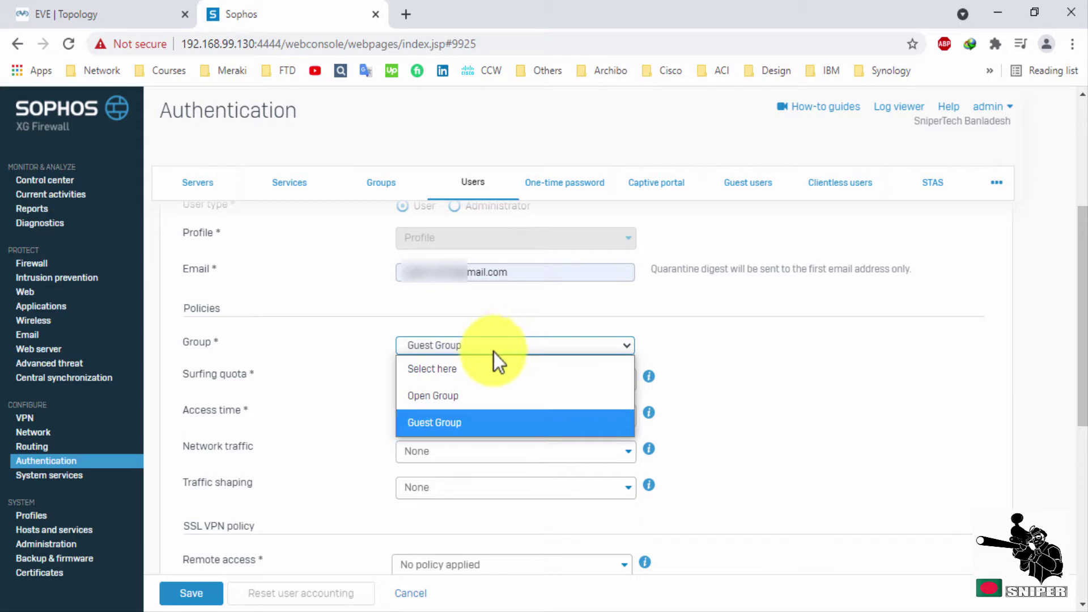
pyautogui.click(444, 397)
pyautogui.scroll(-2, 513, 397)
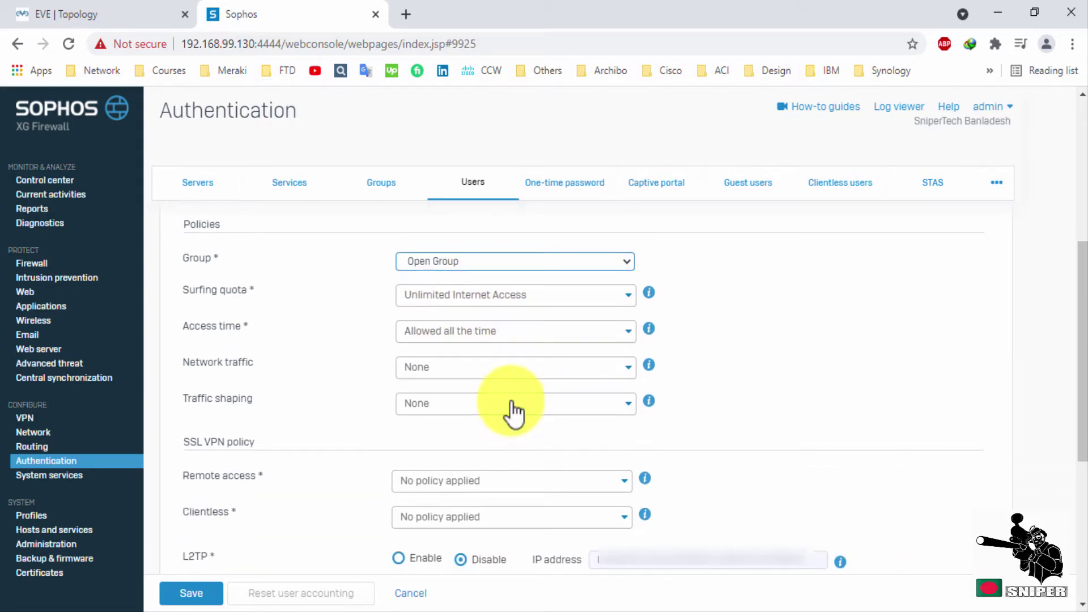
pyautogui.scroll(-5, 512, 403)
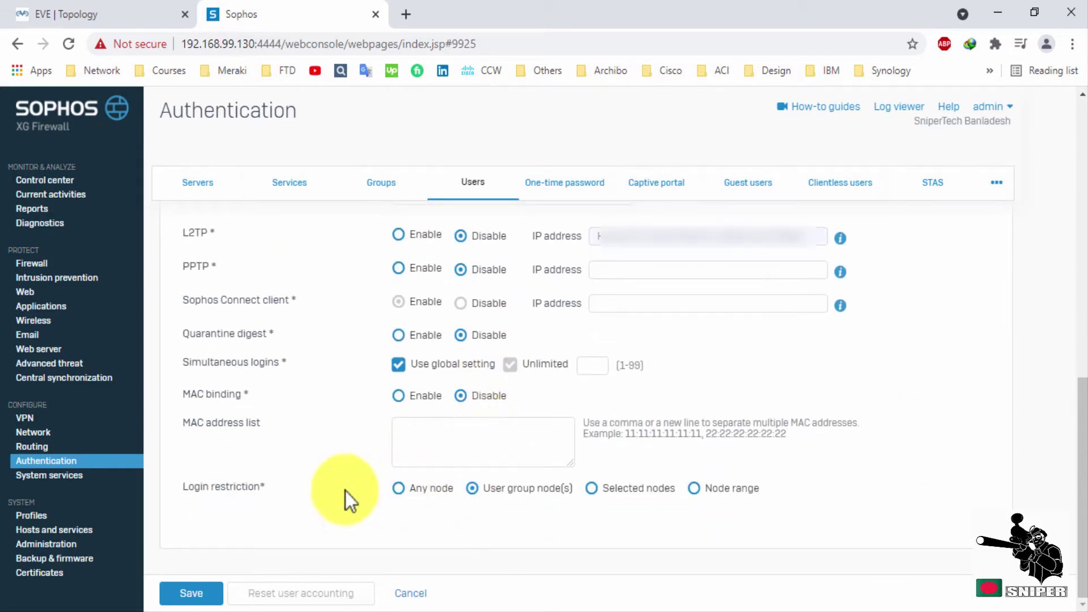
pyautogui.click(203, 592)
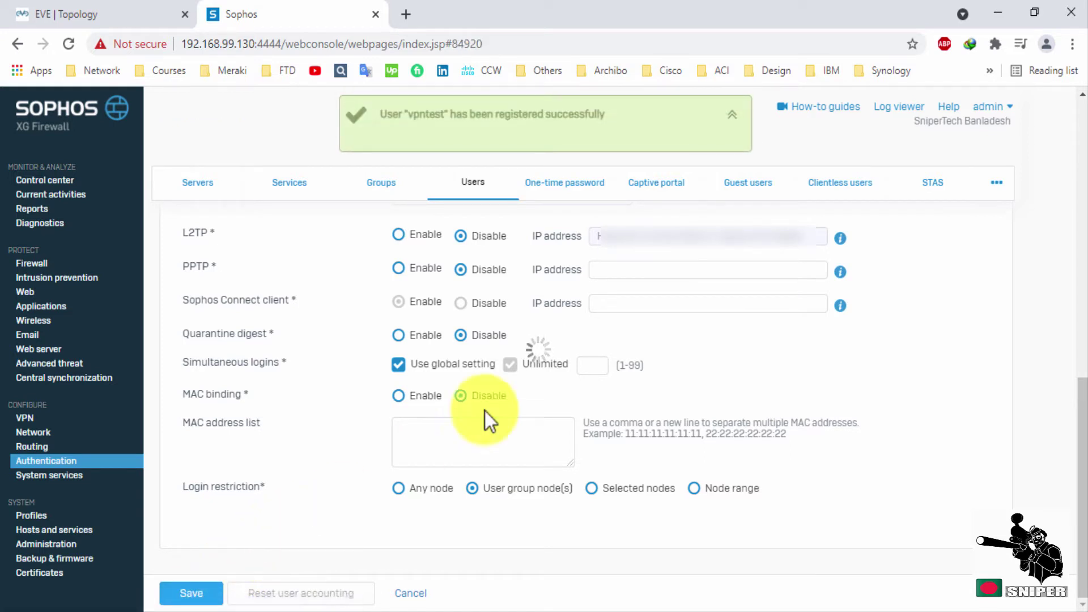
# Dismiss the success message and view the Administration Device access settings.
pyautogui.click(733, 115)
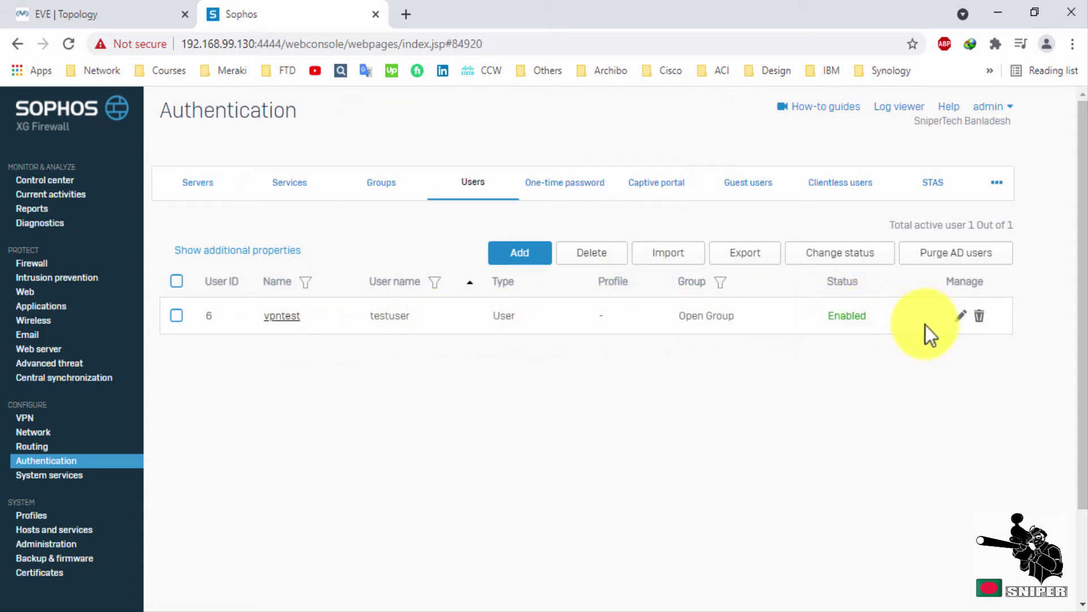
pyautogui.click(46, 545)
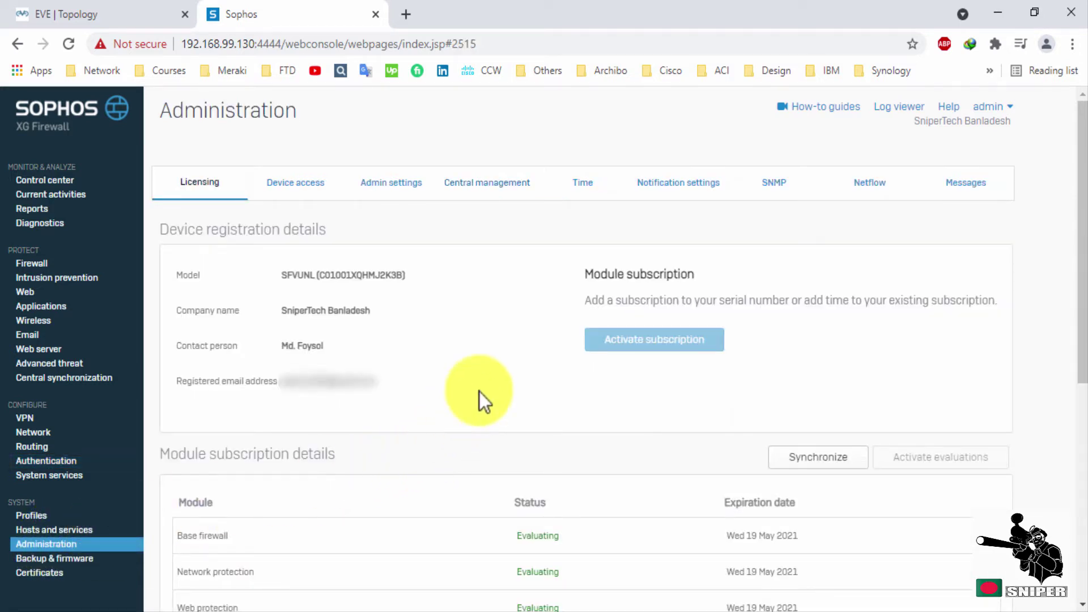
pyautogui.click(319, 196)
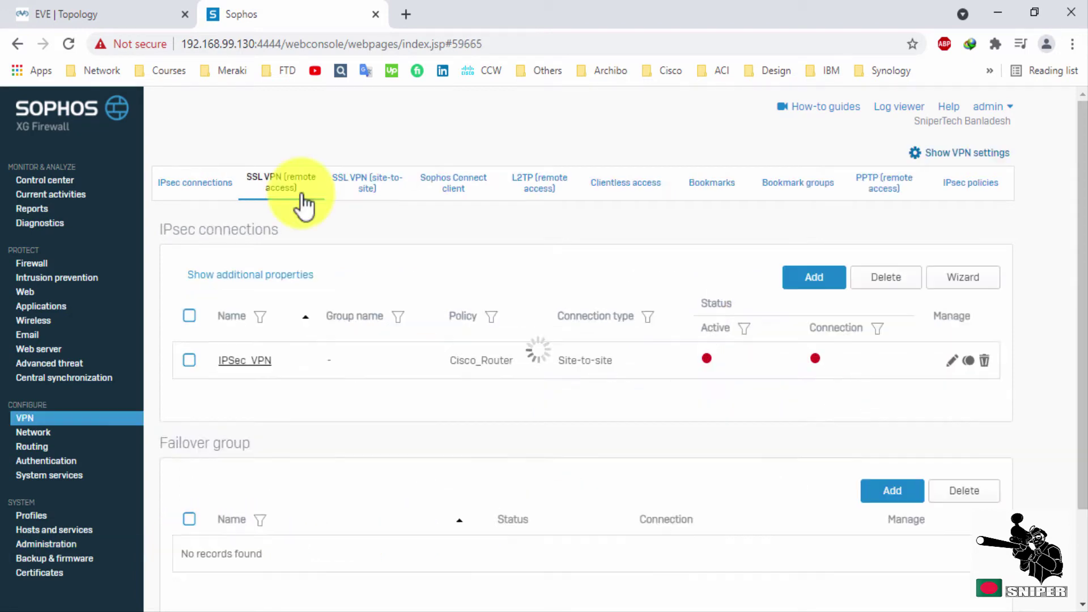
# Start a new SSL VPN remote-access policy named RA_VPN with testuser as member.
pyautogui.click(302, 203)
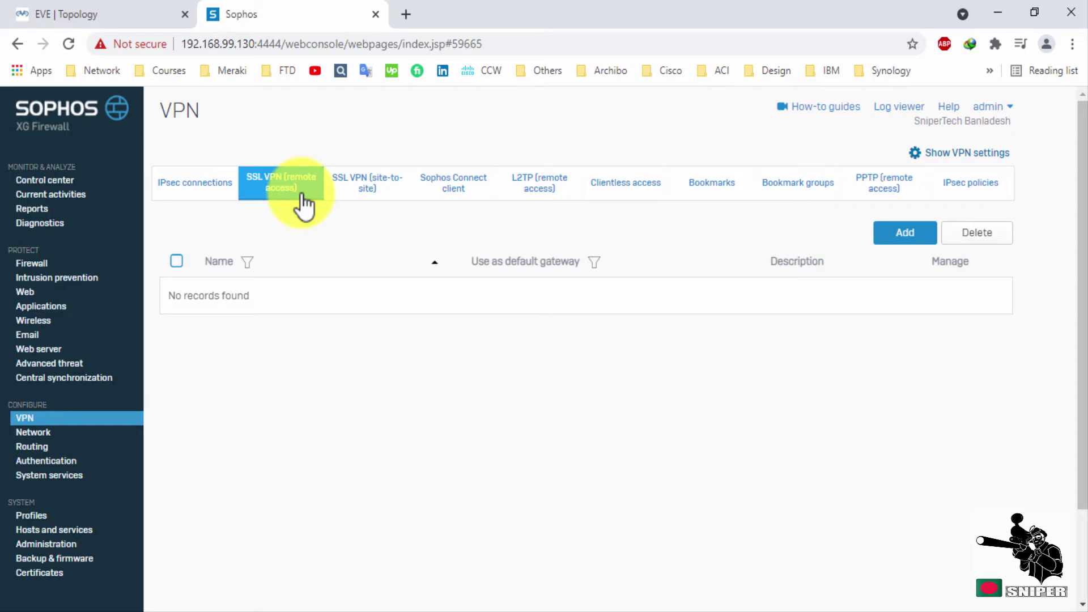
pyautogui.click(888, 241)
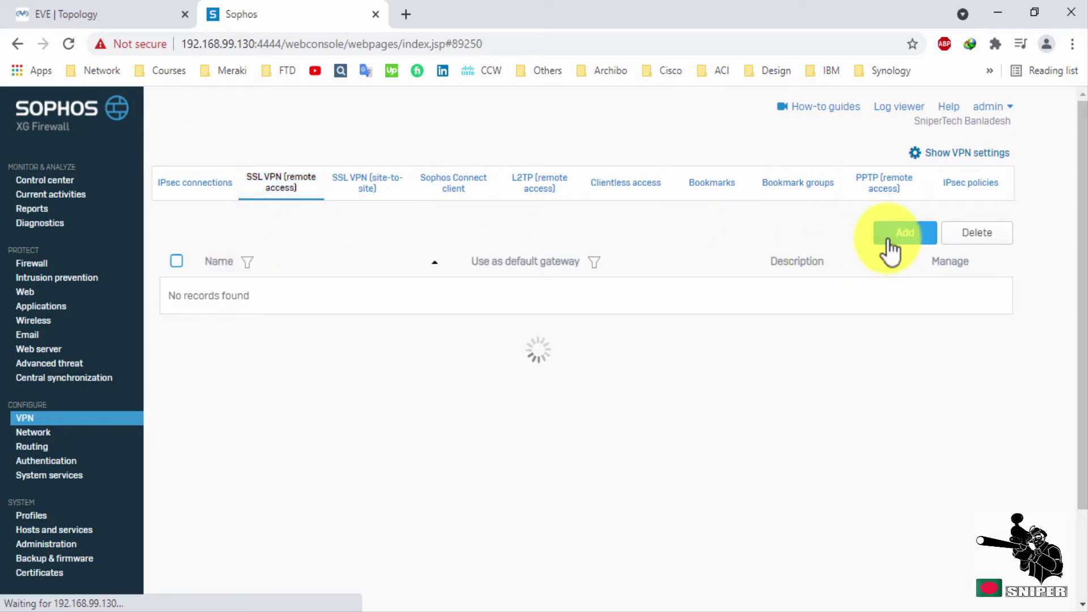
pyautogui.click(473, 289)
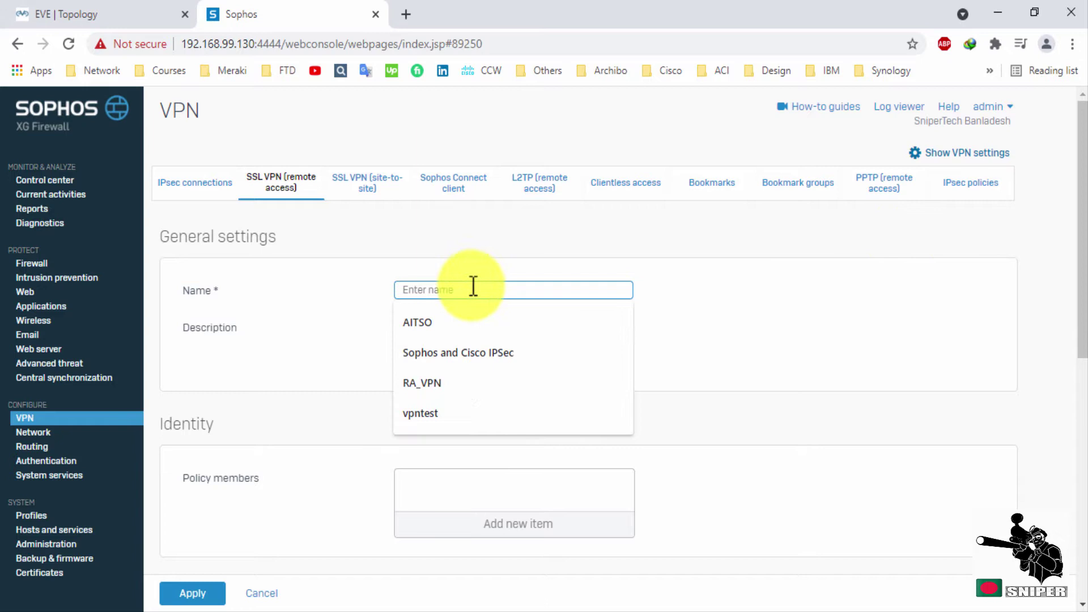
pyautogui.click(451, 379)
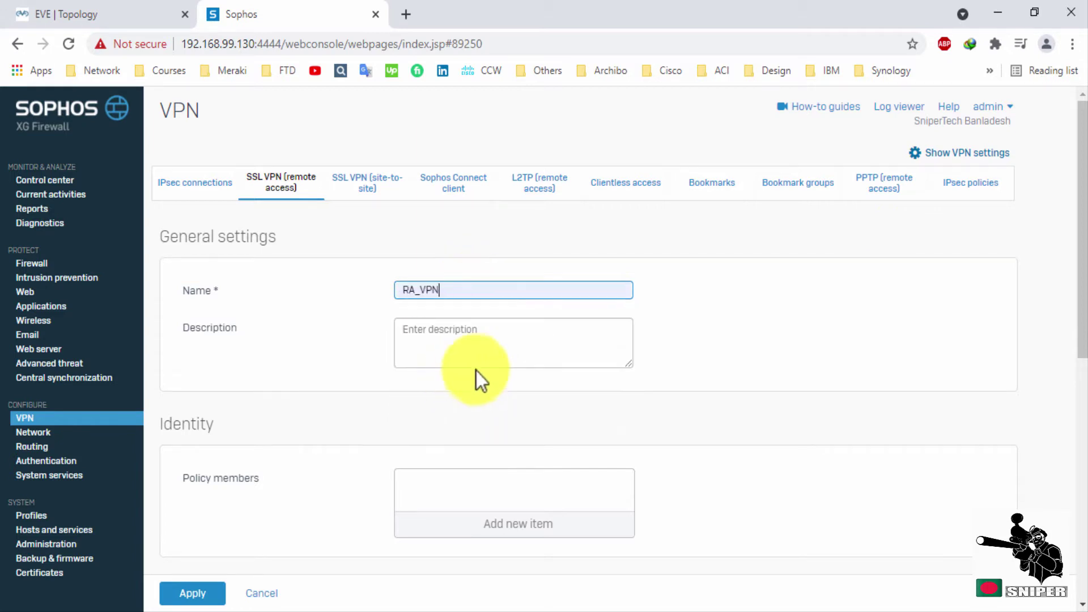
pyautogui.scroll(-1, 525, 338)
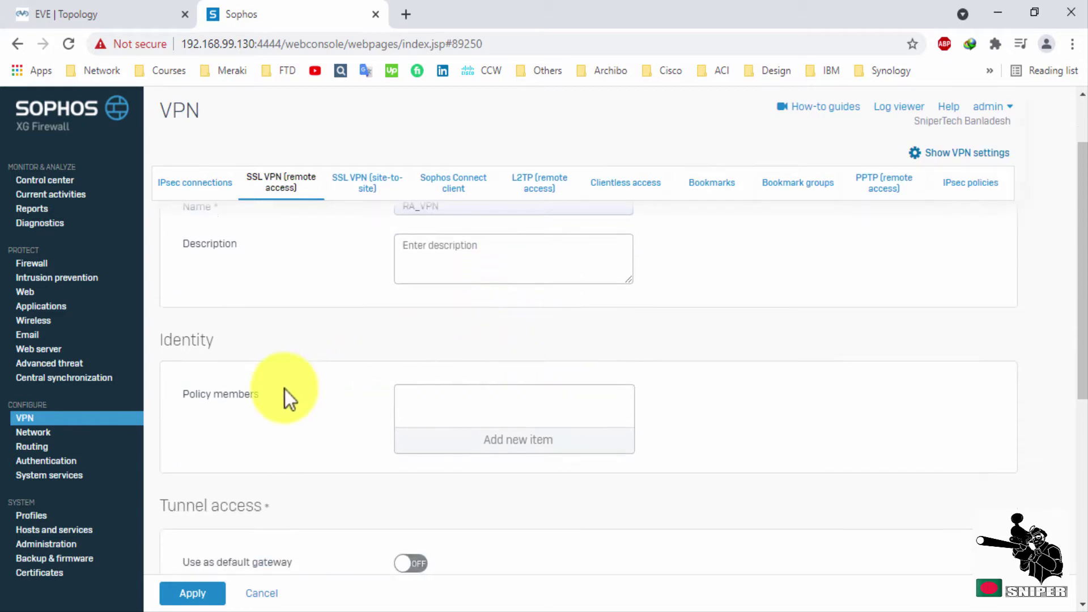
pyautogui.click(453, 438)
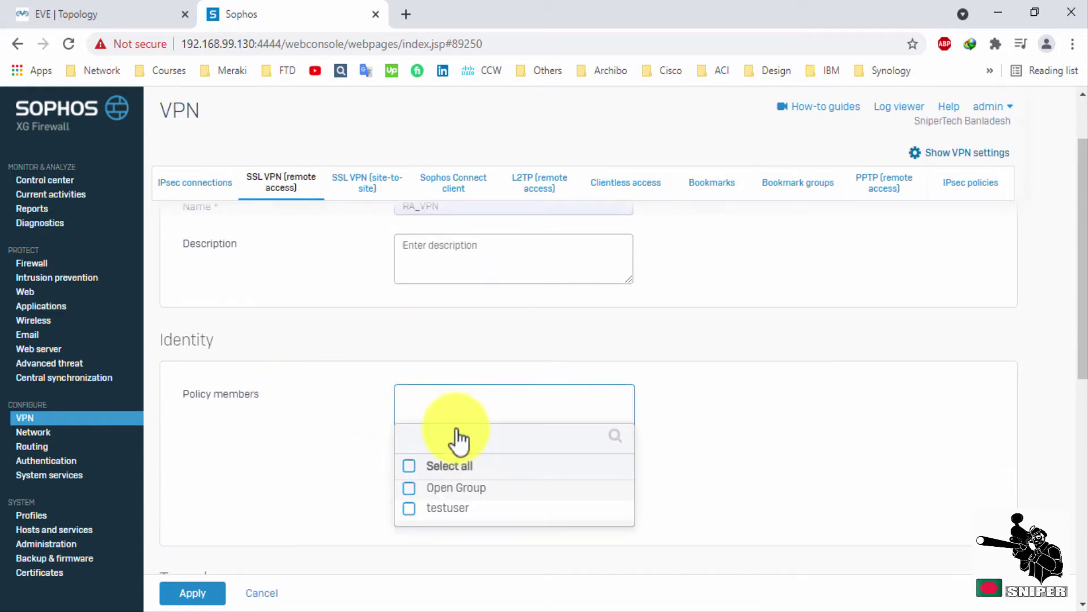
pyautogui.click(409, 510)
pyautogui.click(519, 538)
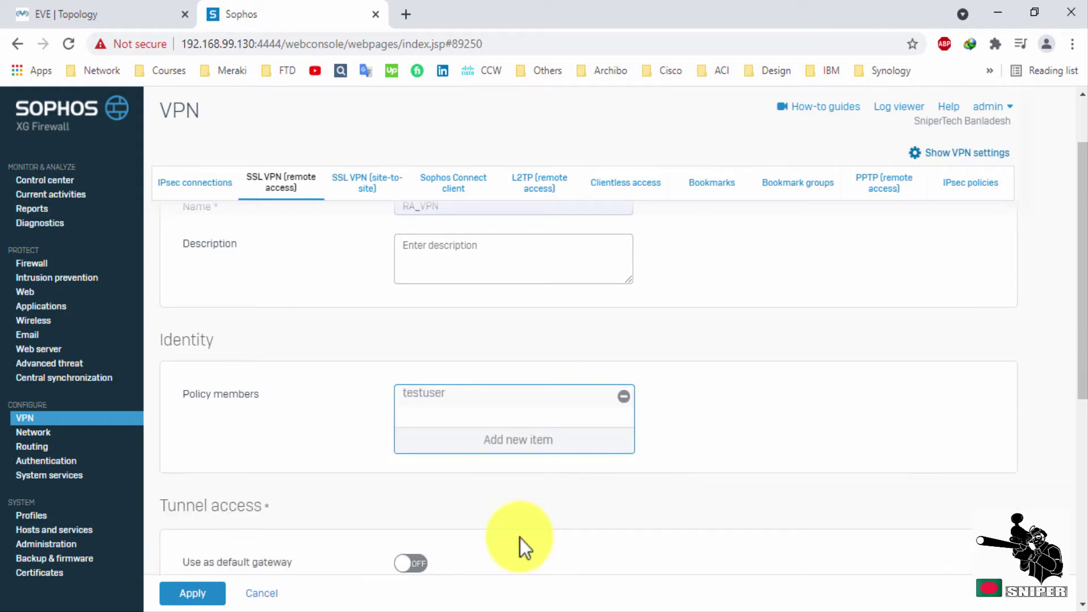
# Permit LAN_Subnet as the policy's IPv4 resource and apply the policy.
pyautogui.scroll(-2, 521, 414)
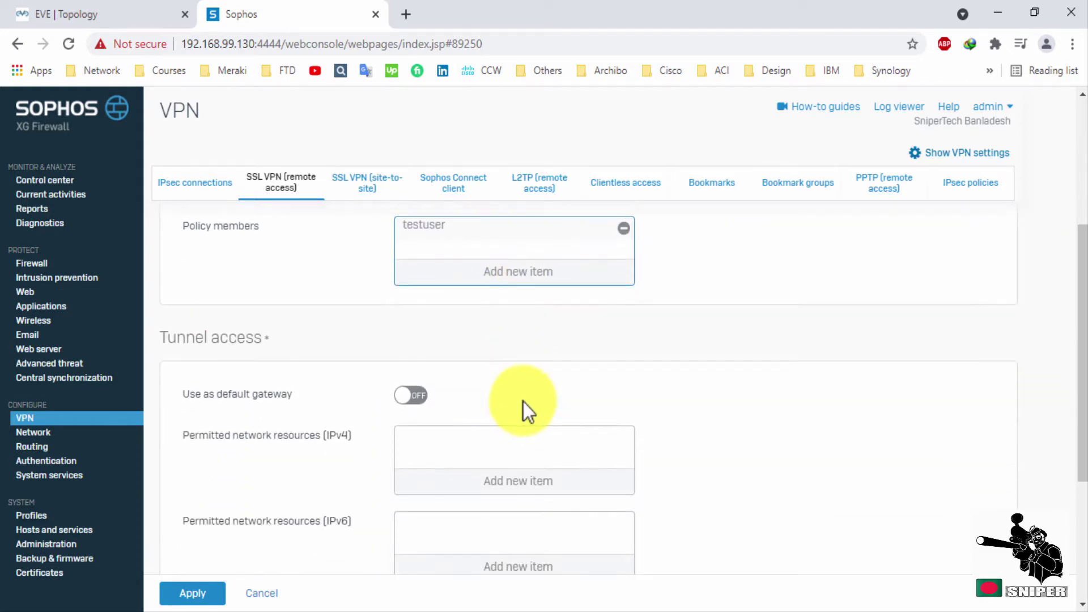
pyautogui.scroll(-1, 523, 399)
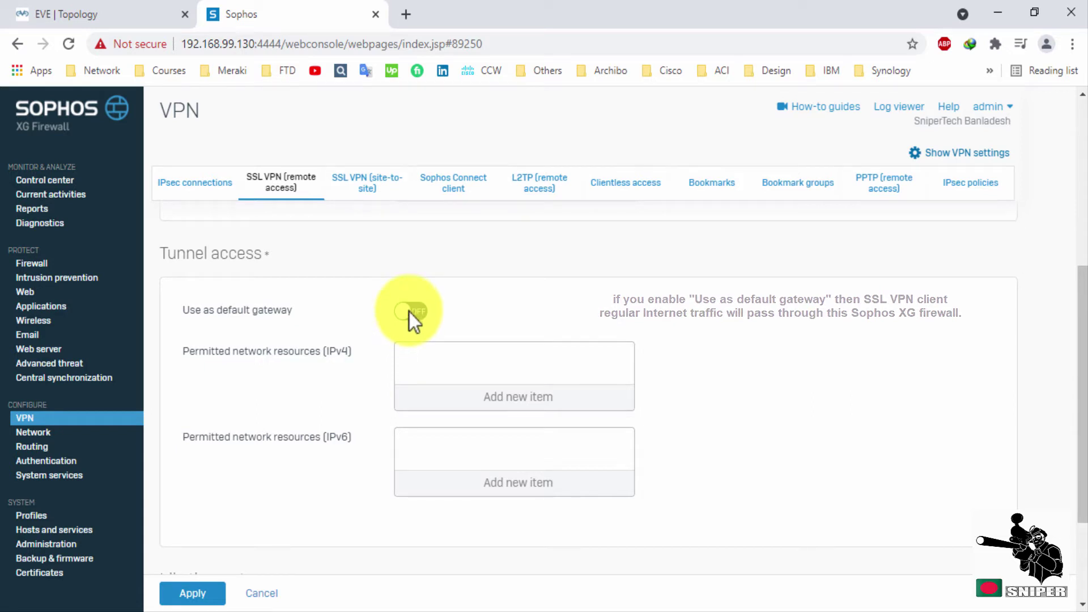
pyautogui.click(506, 404)
pyautogui.scroll(-2, 507, 401)
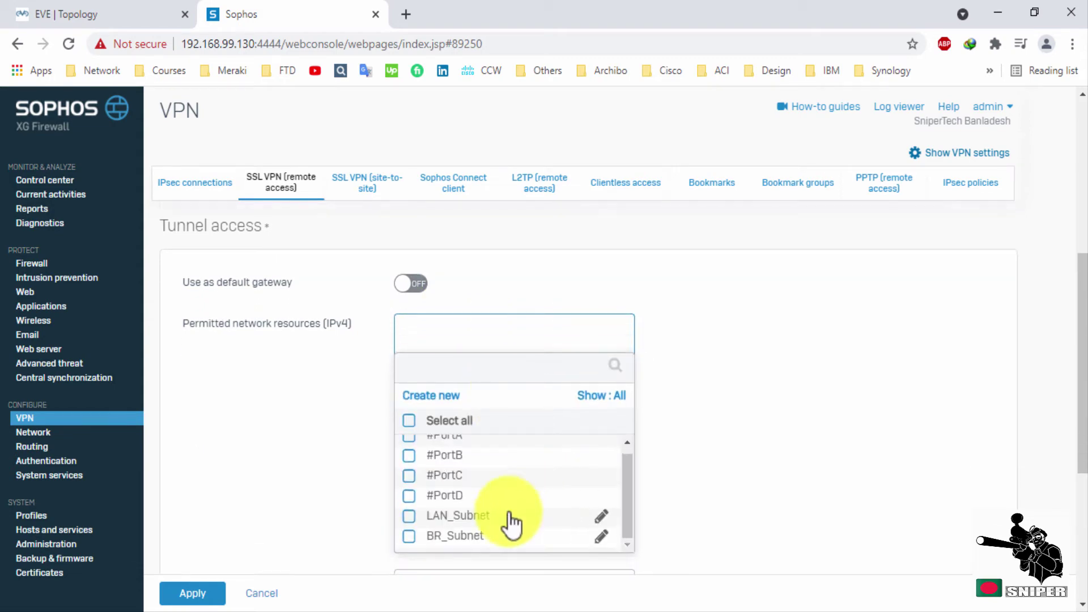
pyautogui.click(410, 517)
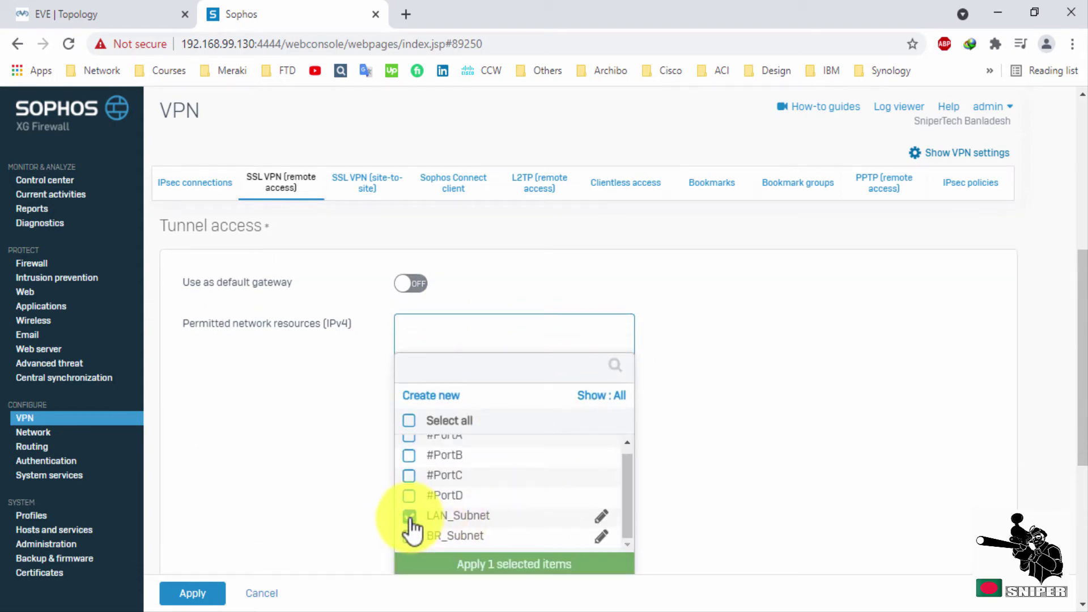
pyautogui.click(486, 567)
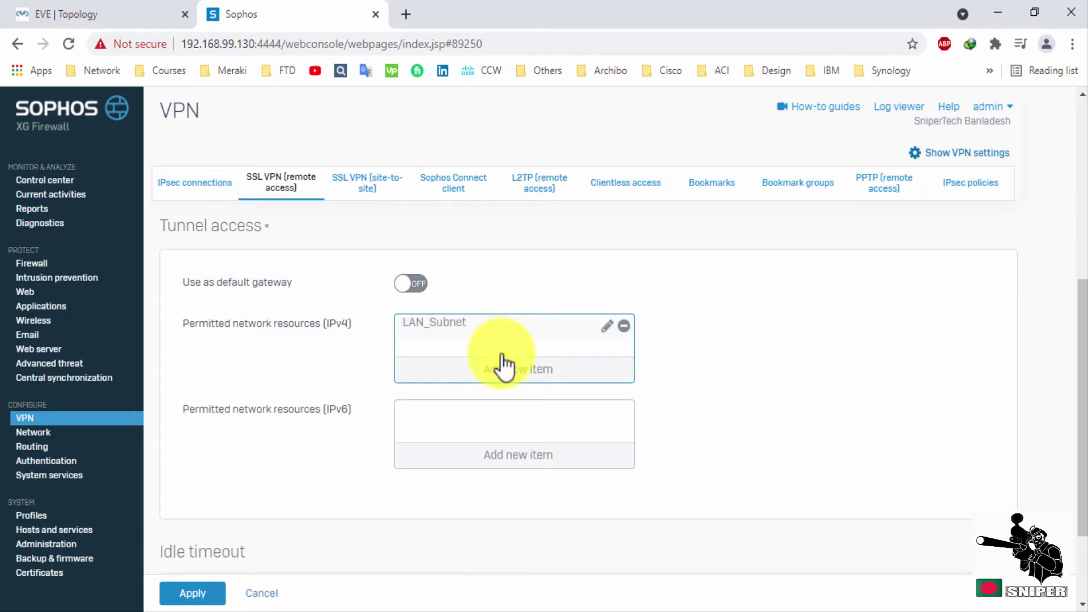
pyautogui.scroll(-2, 504, 368)
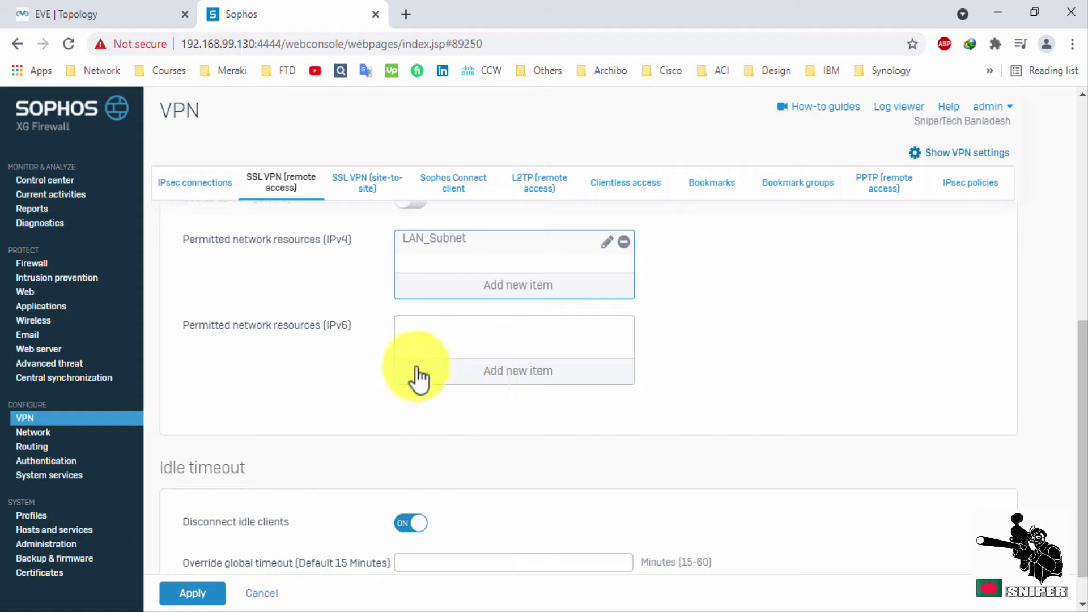
pyautogui.scroll(-1, 538, 409)
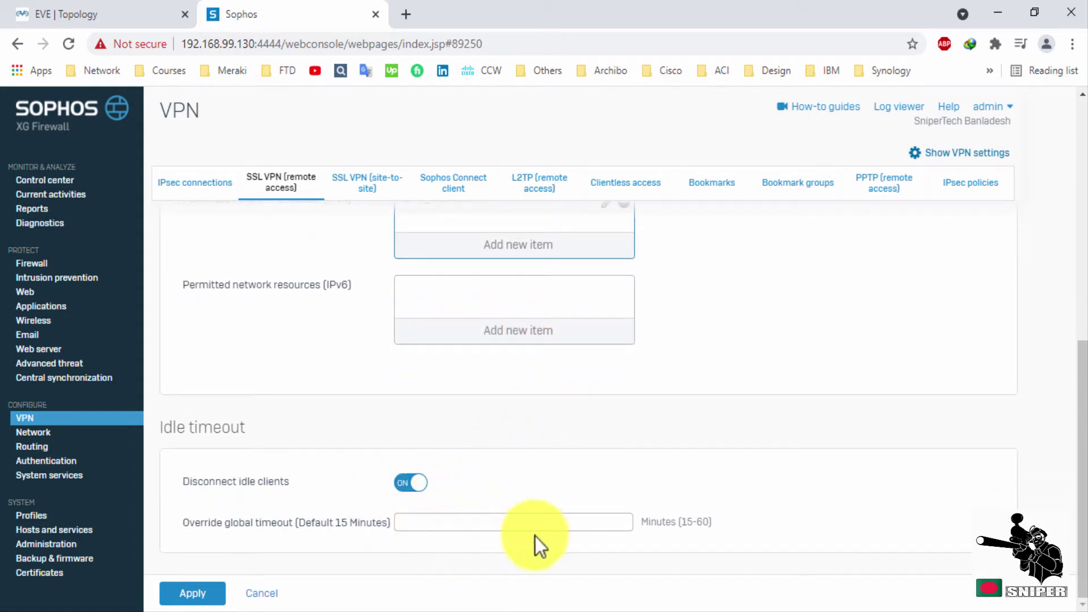
pyautogui.click(215, 594)
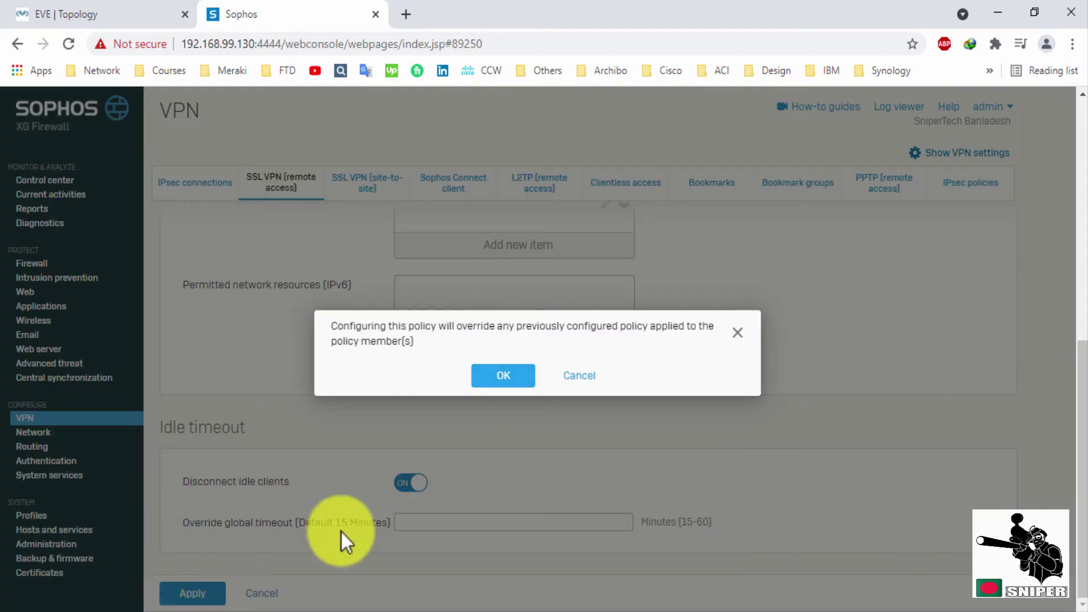
# Accept overriding earlier policies, review the RA_VPN policy form, and cancel back to the list.
pyautogui.click(501, 376)
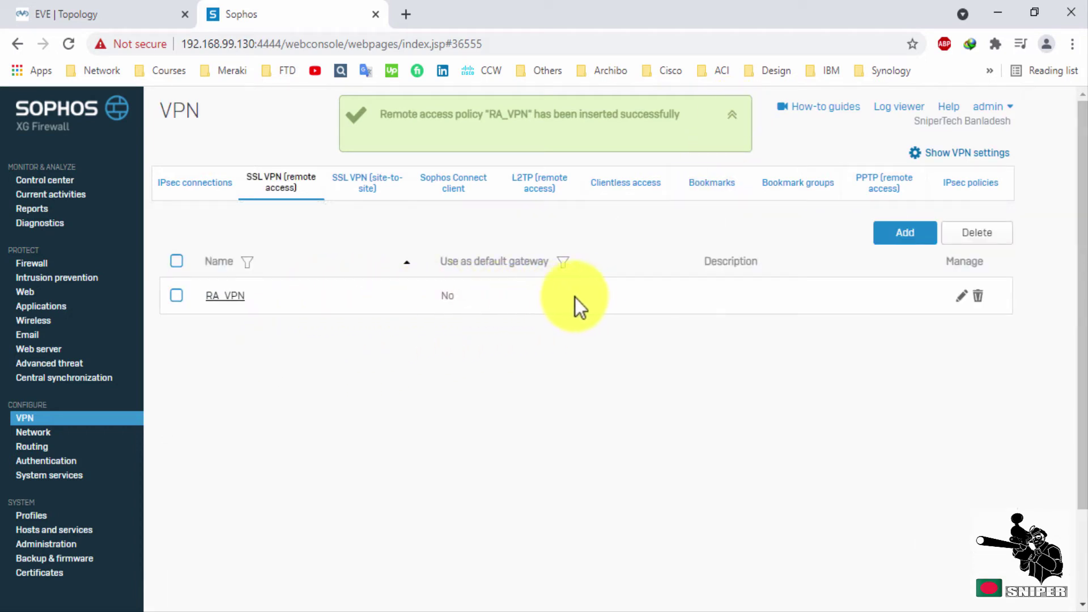
pyautogui.click(962, 298)
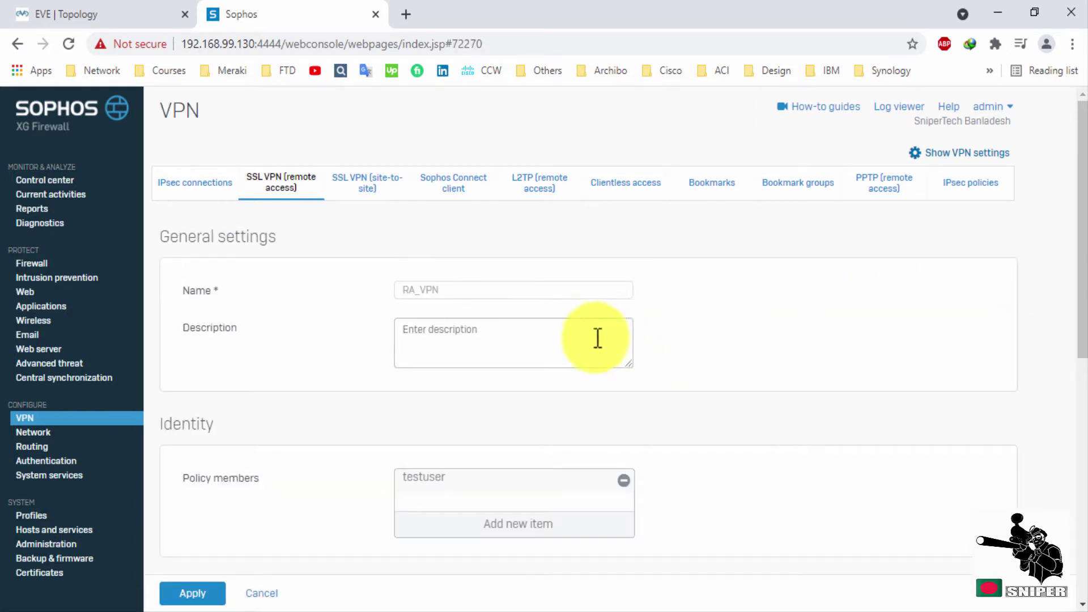
pyautogui.scroll(-3, 454, 333)
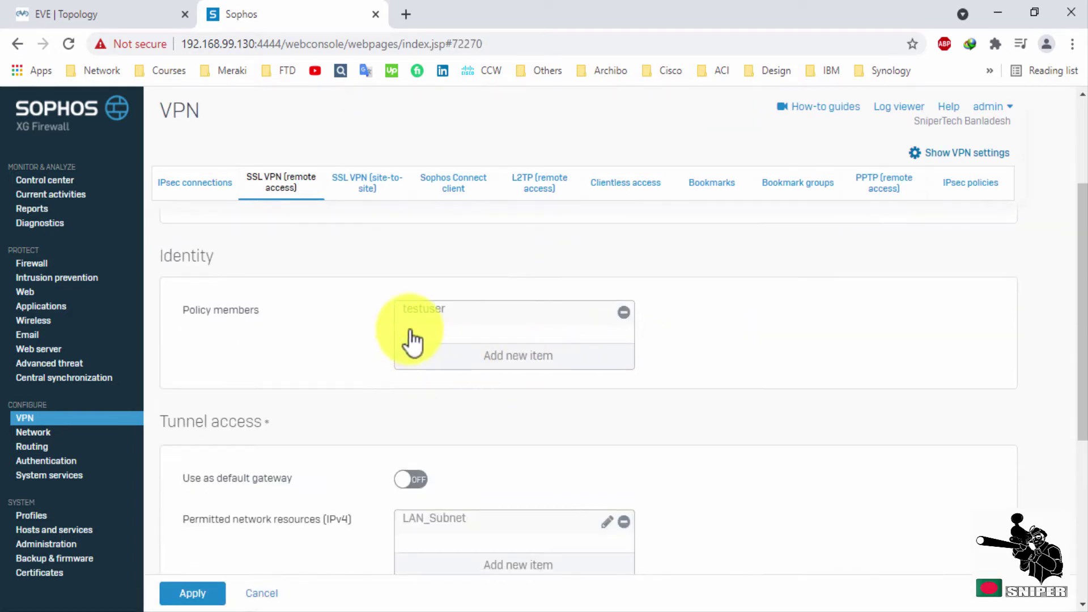
pyautogui.scroll(-2, 498, 347)
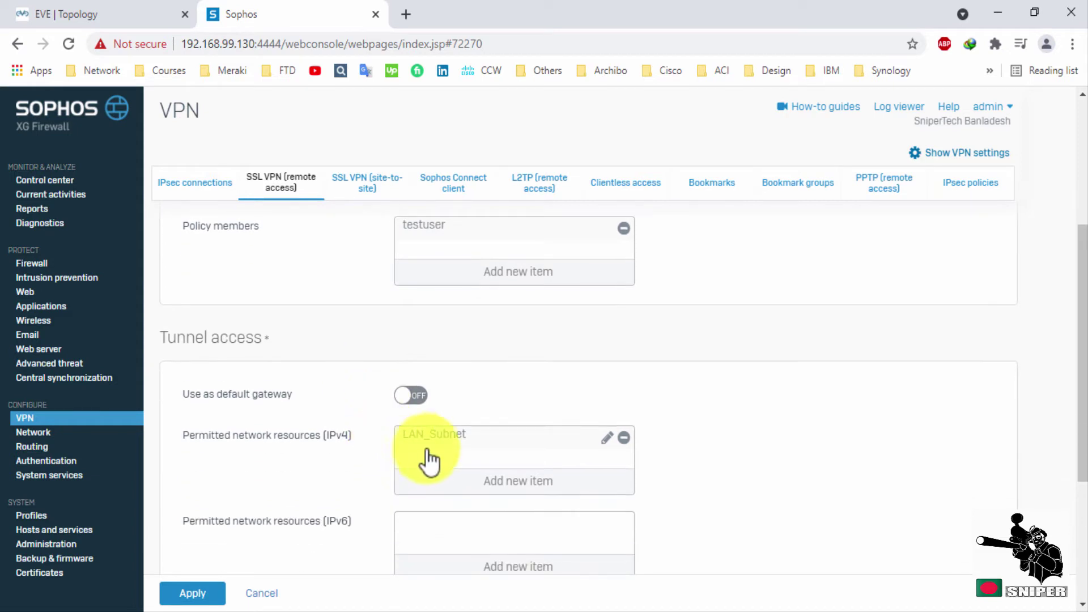
pyautogui.scroll(-4, 510, 450)
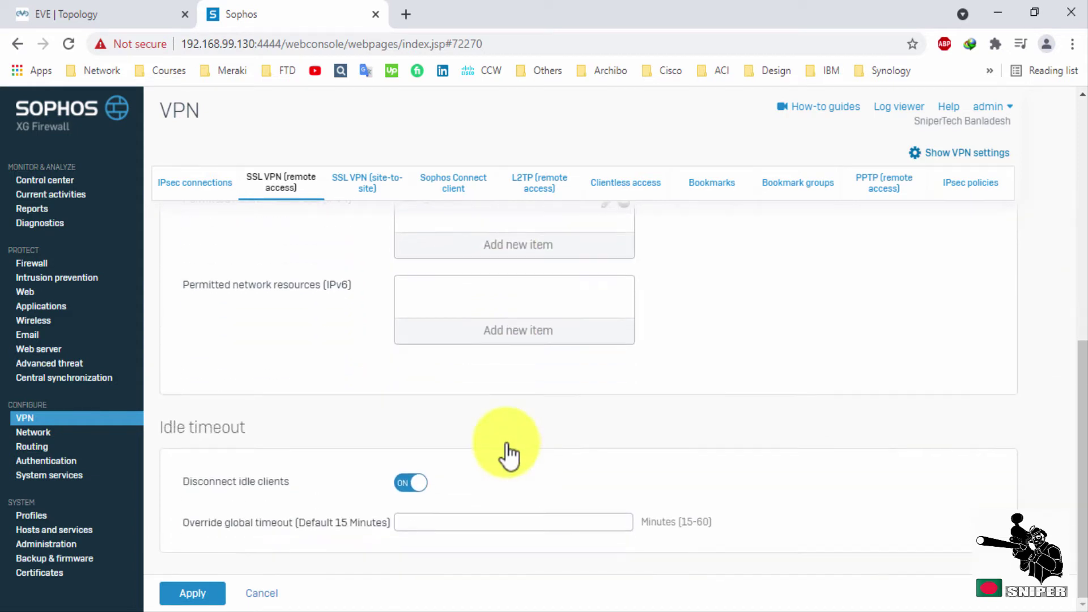
pyautogui.scroll(3, 503, 444)
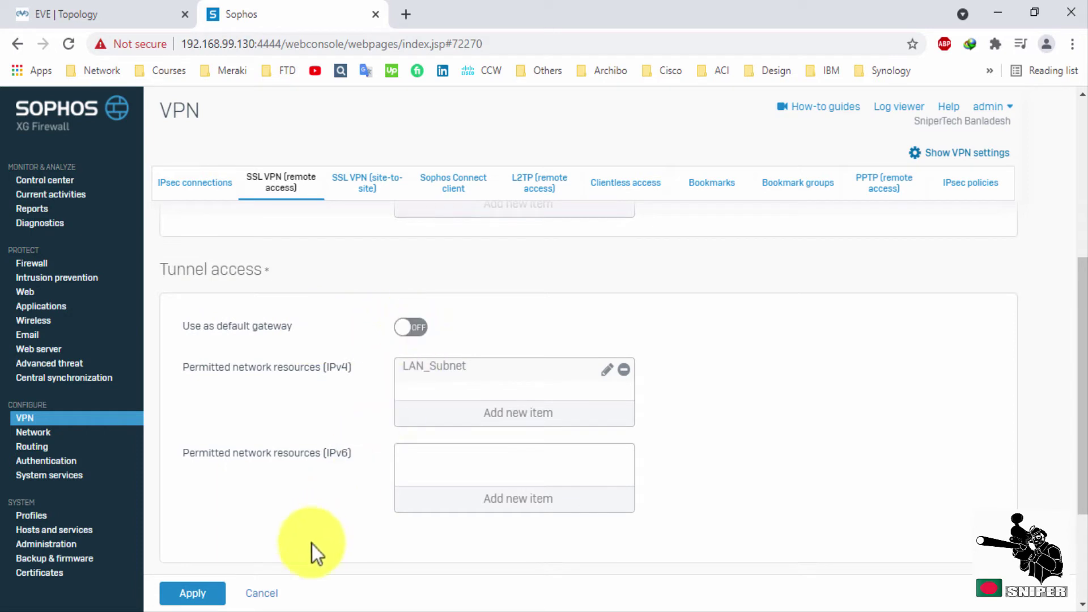
pyautogui.click(261, 593)
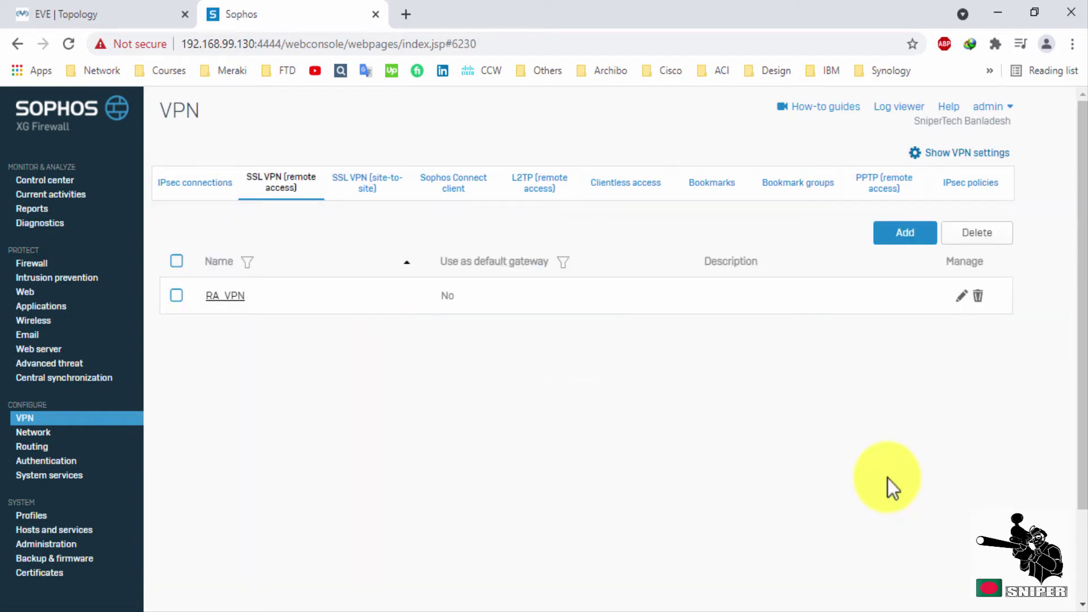
# Open the SSL VPN settings and inspect the IPv4 lease range addresses.
pyautogui.click(959, 156)
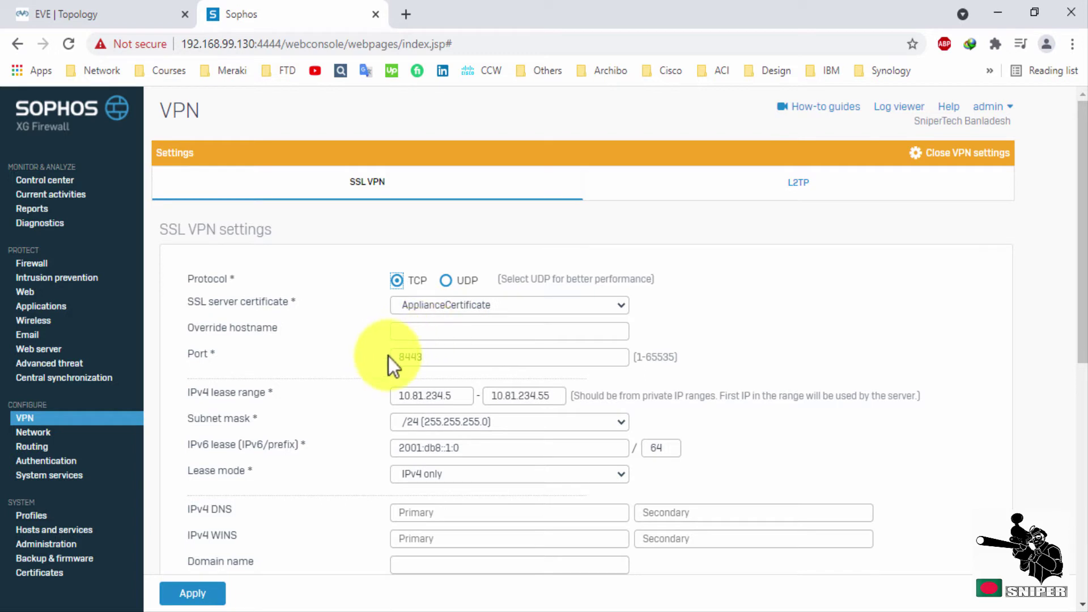
pyautogui.scroll(-2, 457, 361)
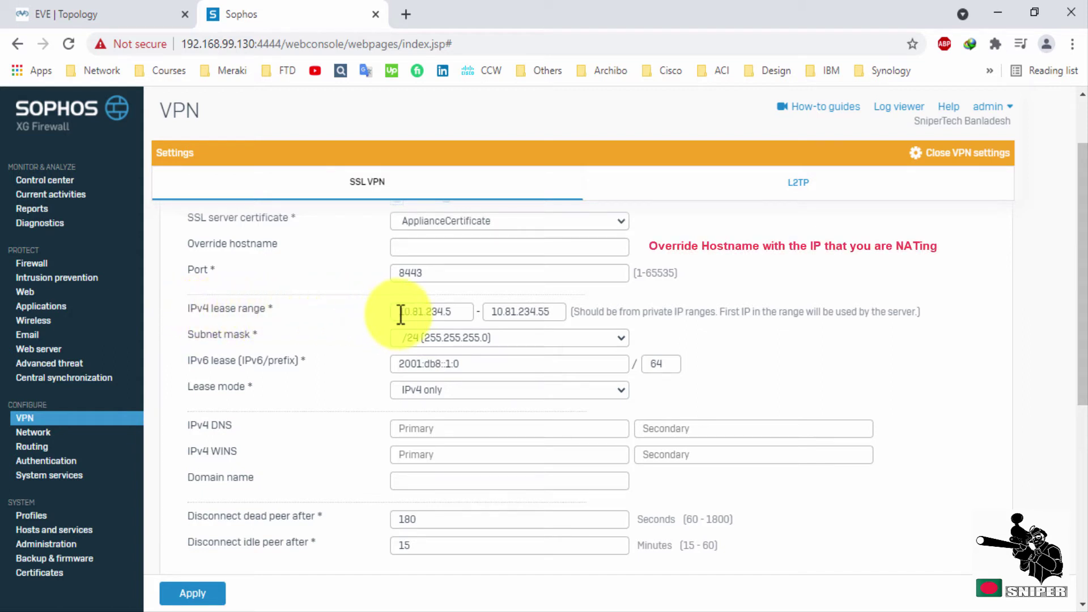
pyautogui.moveTo(401, 311); pyautogui.dragTo(554, 316)
pyautogui.click(496, 312)
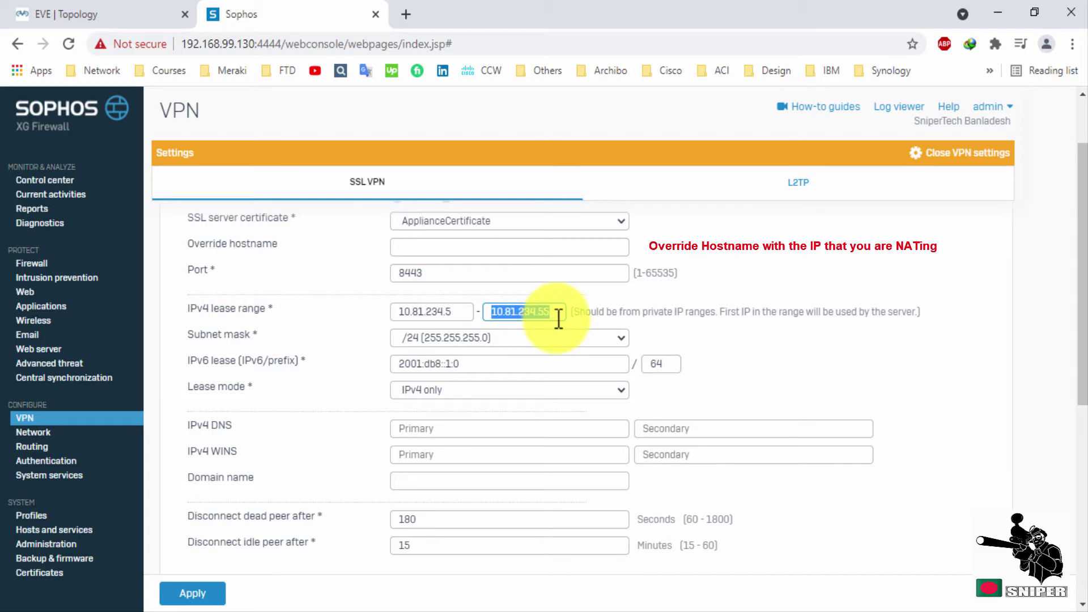
pyautogui.click(737, 324)
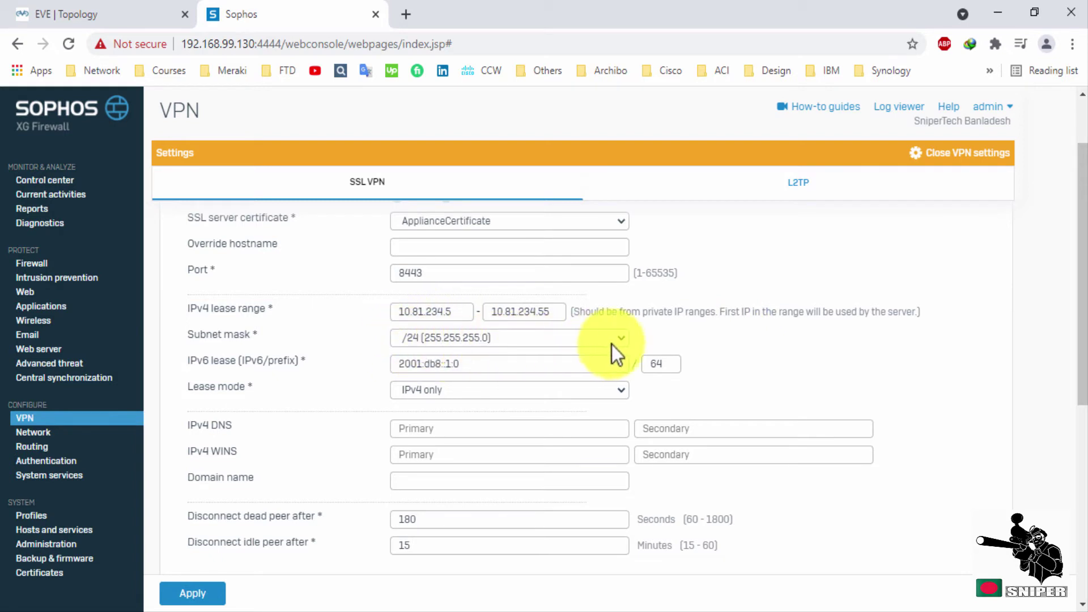
# Copy the 10.81.234 prefix of the lease start address and close the VPN settings.
pyautogui.scroll(-2, 515, 384)
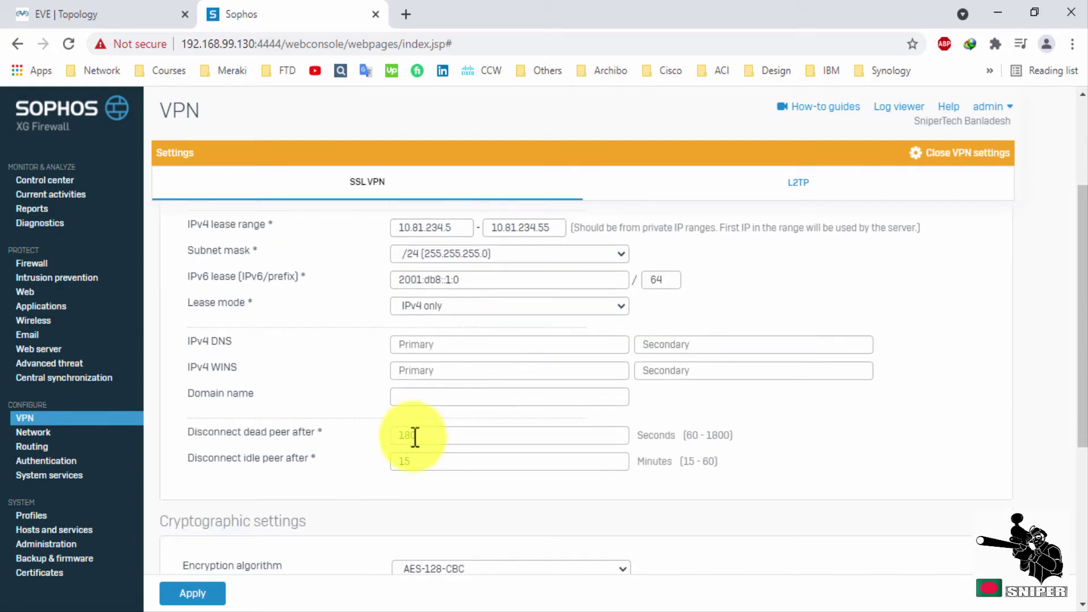
pyautogui.scroll(-2, 436, 459)
pyautogui.scroll(-2, 468, 475)
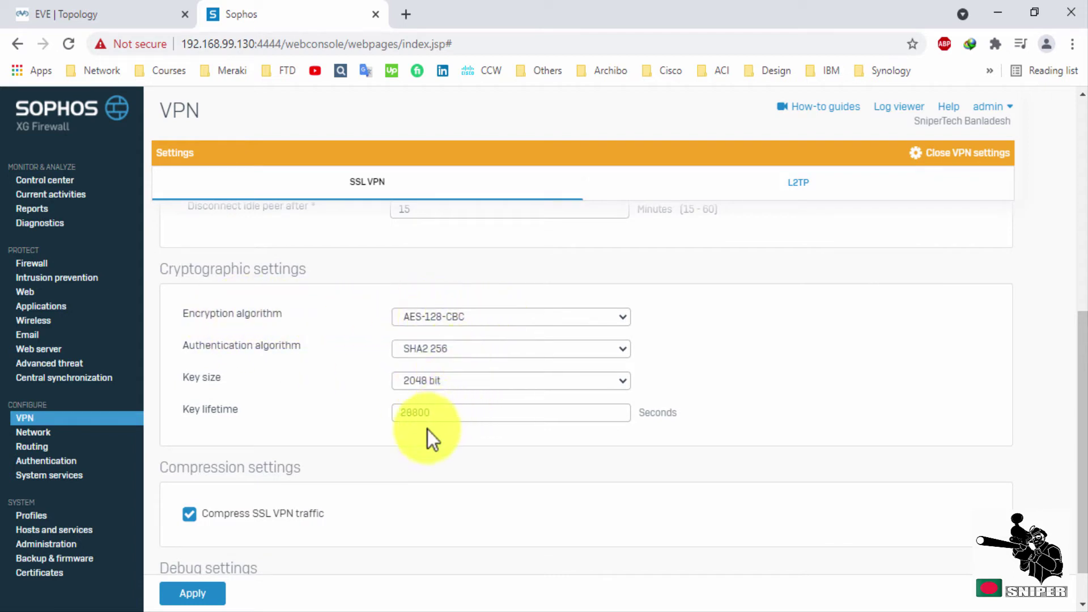
pyautogui.scroll(-1, 431, 434)
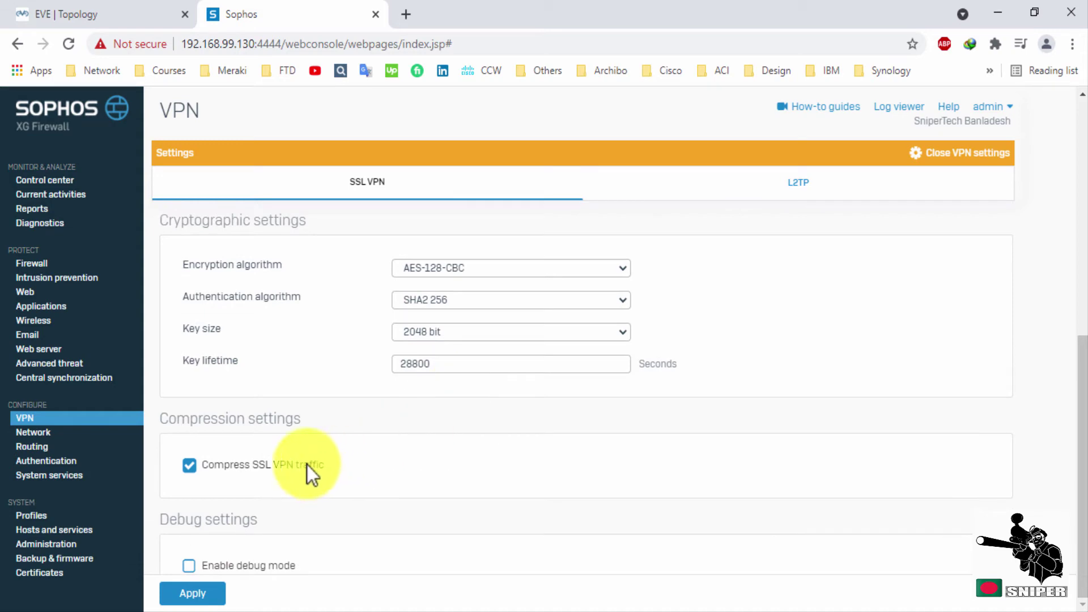
pyautogui.scroll(5, 462, 447)
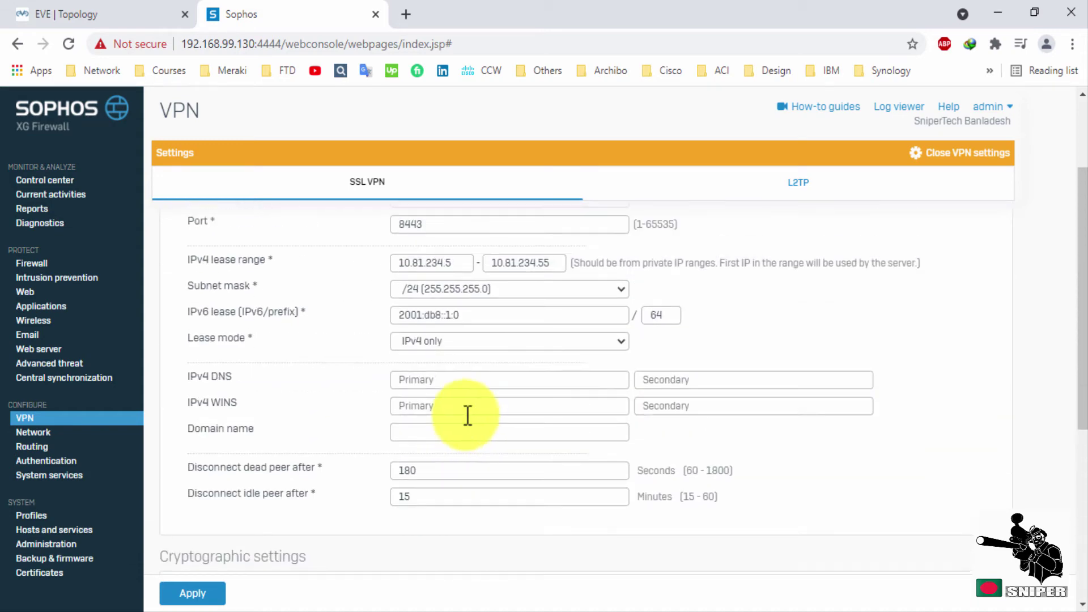
pyautogui.scroll(3, 468, 415)
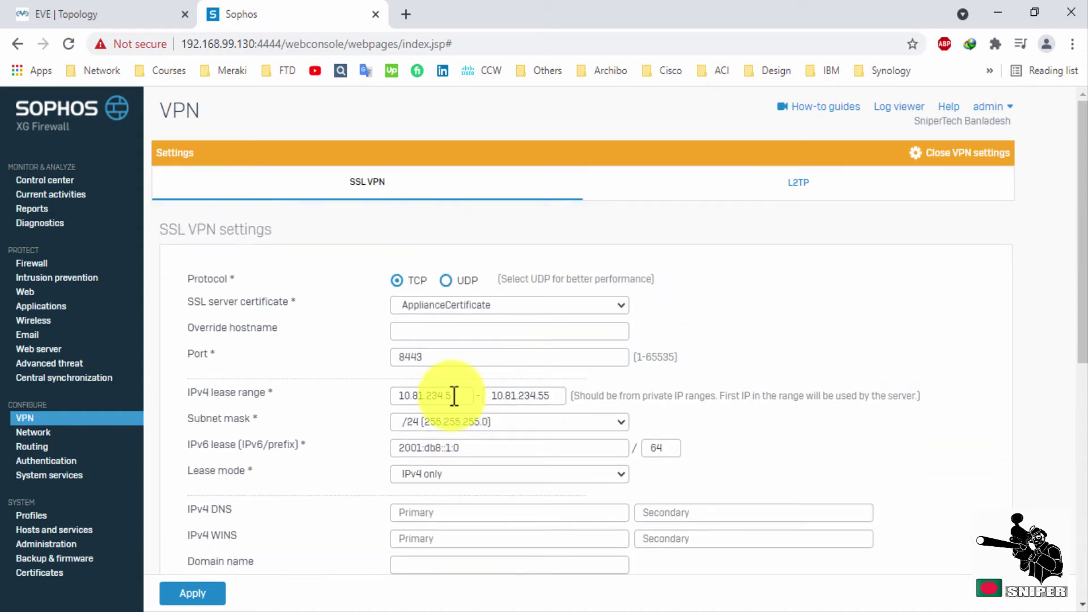
pyautogui.moveTo(390, 397); pyautogui.dragTo(434, 404)
pyautogui.rightClick(435, 404)
pyautogui.click(494, 186)
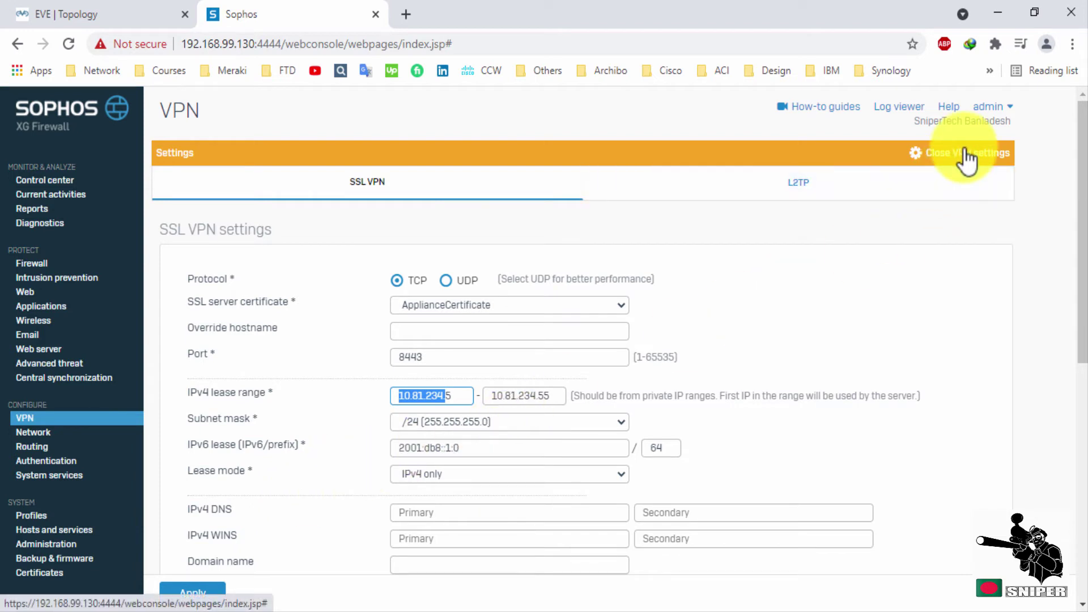
pyautogui.click(519, 392)
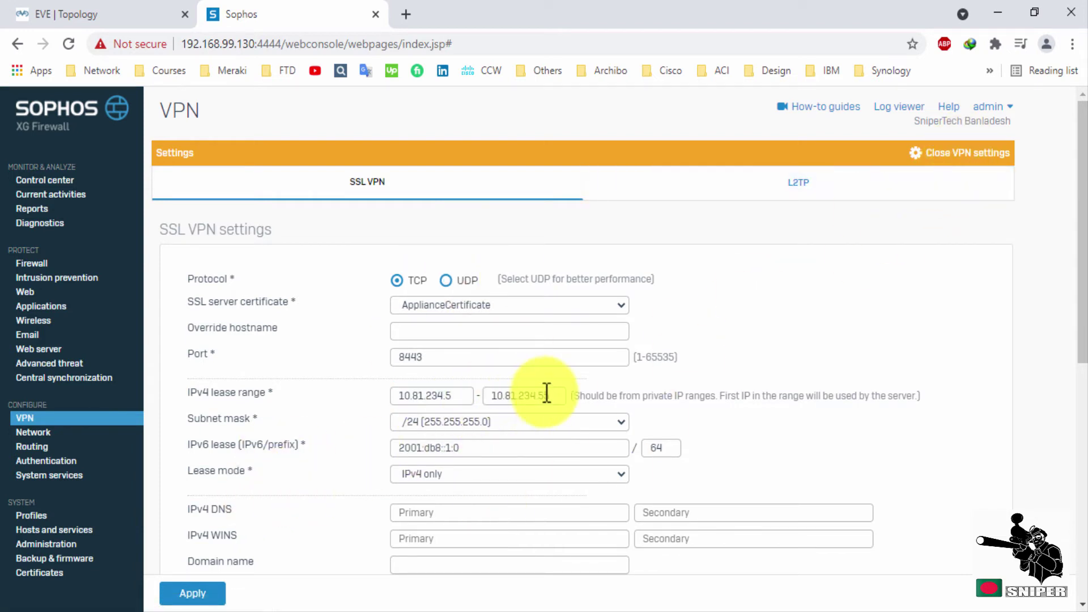
pyautogui.click(968, 152)
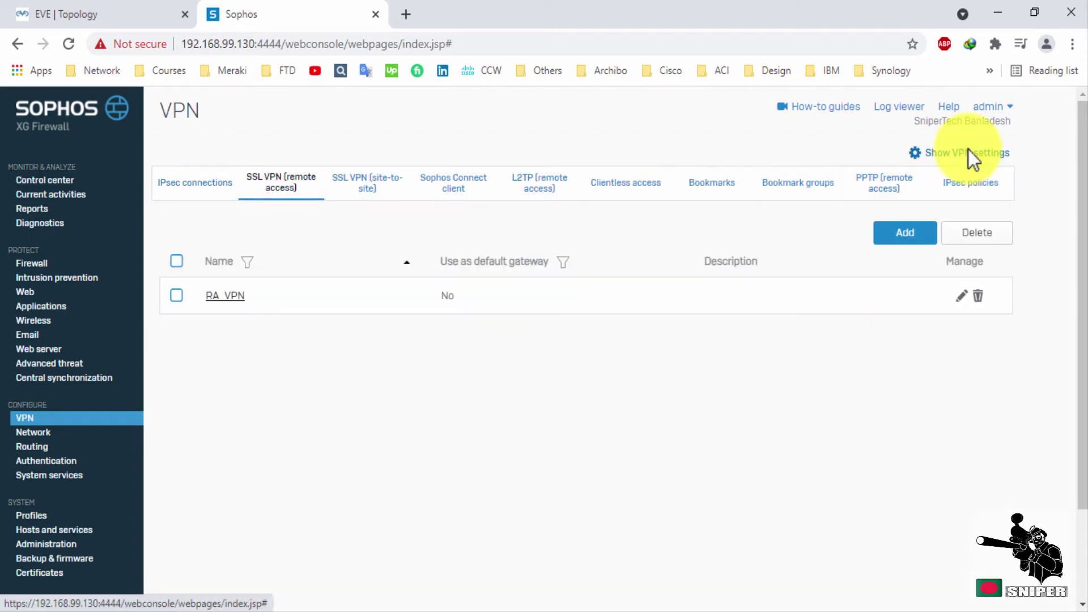
# Go to Firewall rules, inspect the All_Permit rule's source, and show the rule-type choices.
pyautogui.click(217, 298)
pyautogui.click(38, 265)
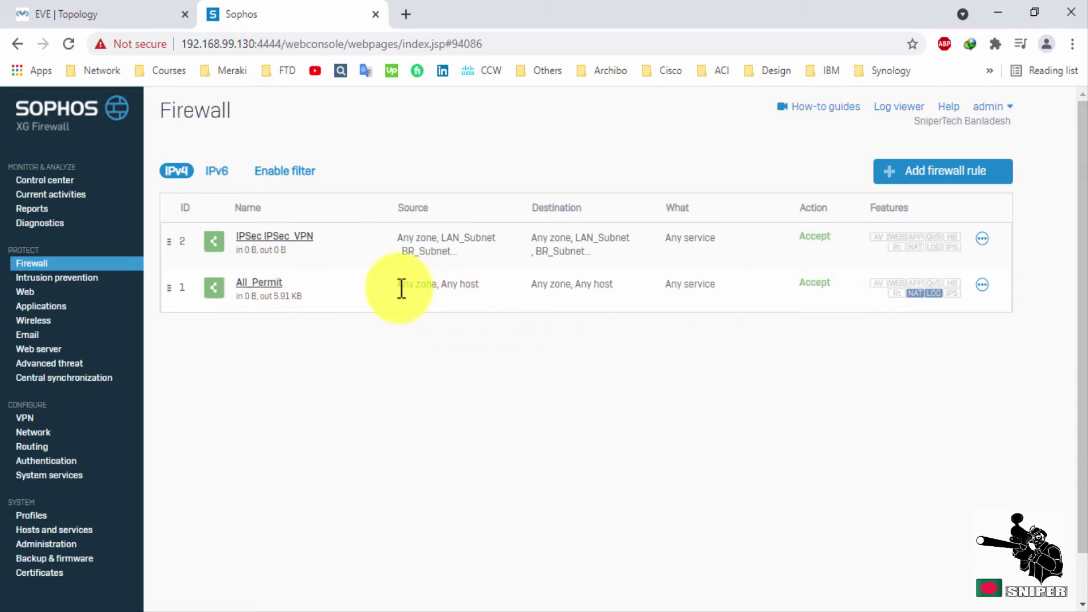
pyautogui.moveTo(399, 285); pyautogui.dragTo(615, 288)
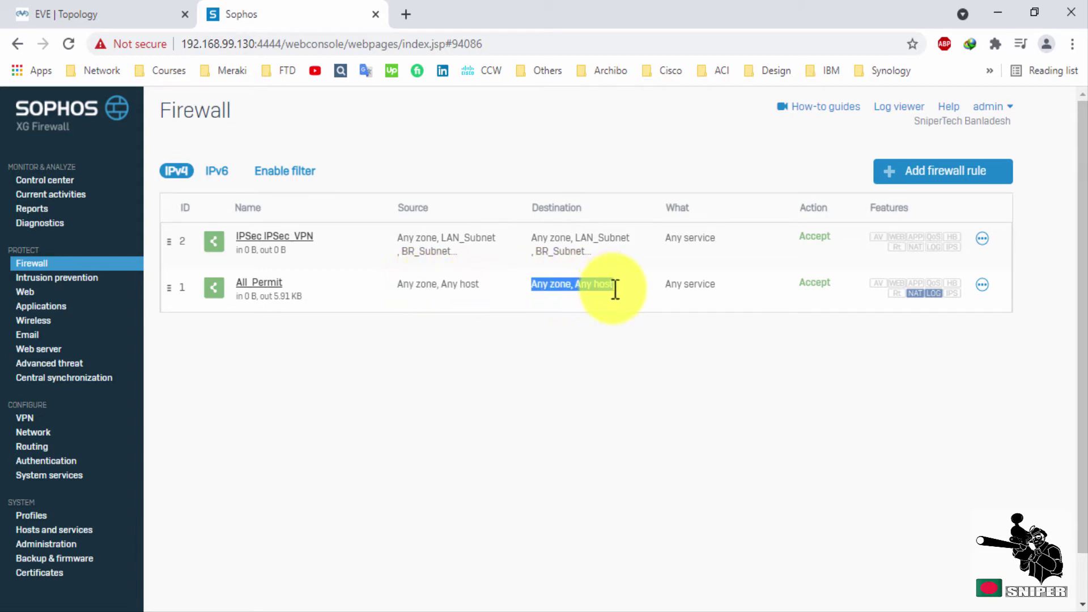
pyautogui.click(790, 421)
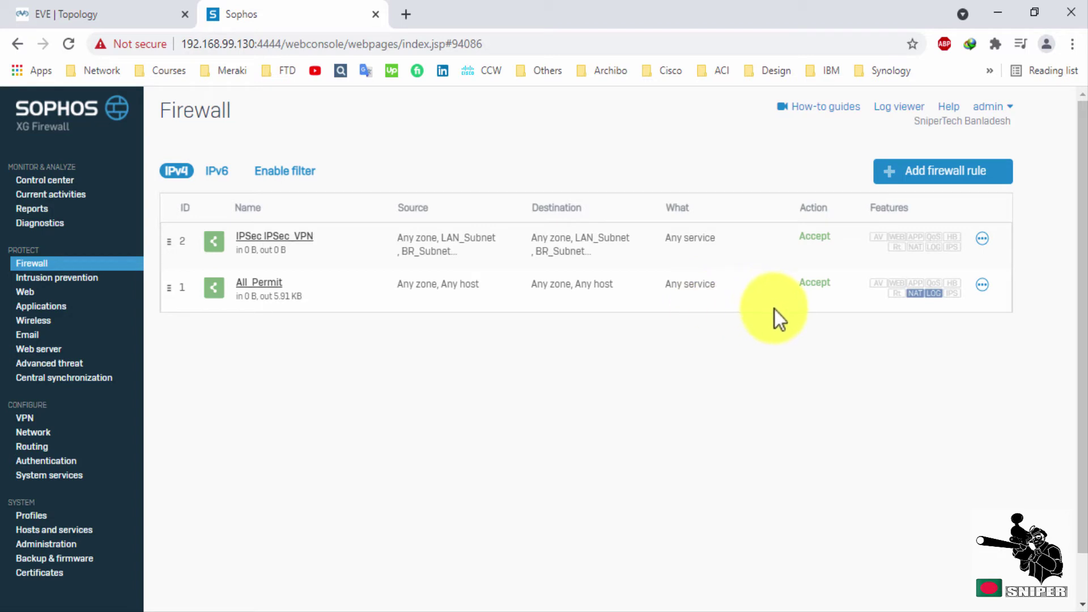
pyautogui.click(948, 182)
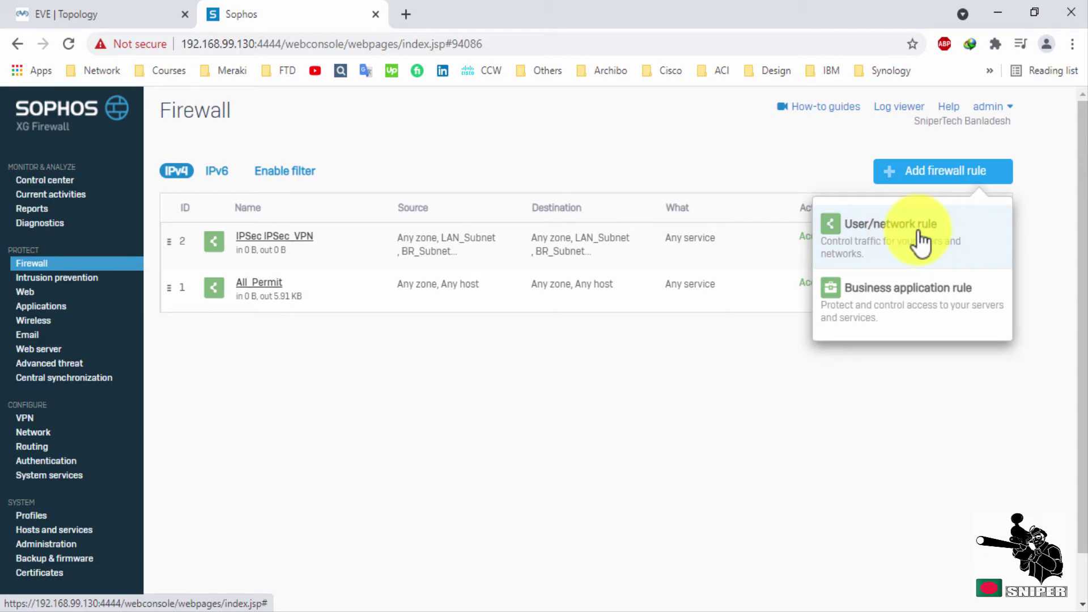
# Start a new user/network rule and create a new network object for its source.
pyautogui.click(896, 239)
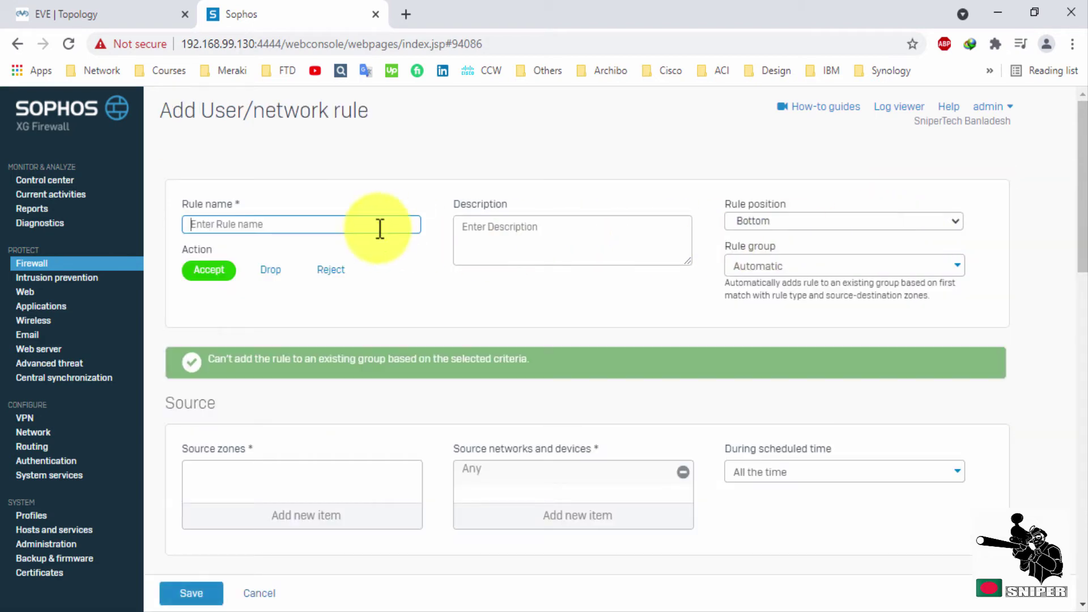
pyautogui.scroll(-2, 347, 402)
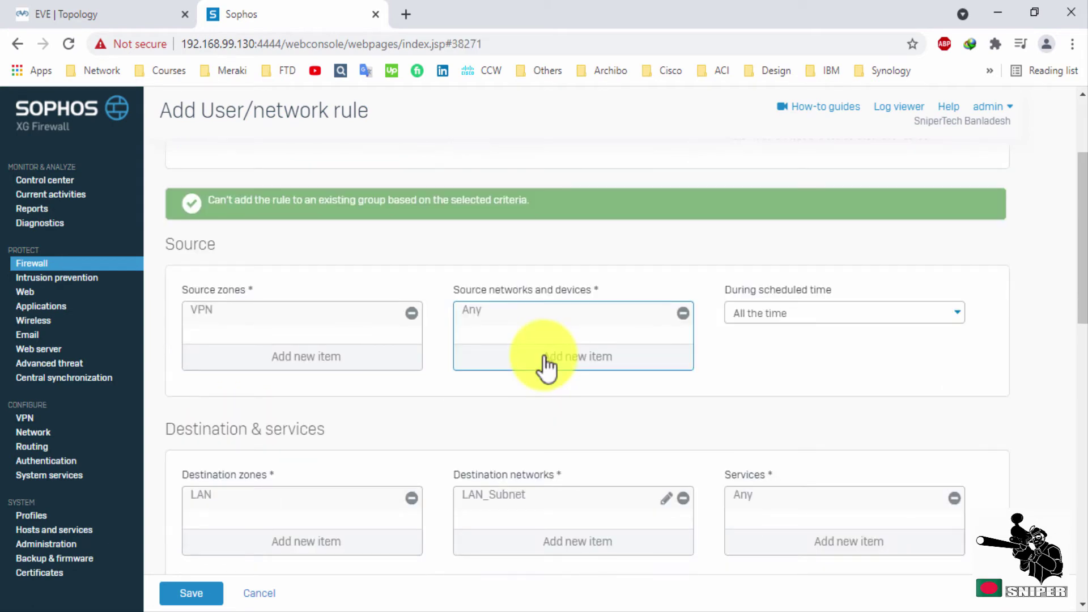
pyautogui.click(546, 368)
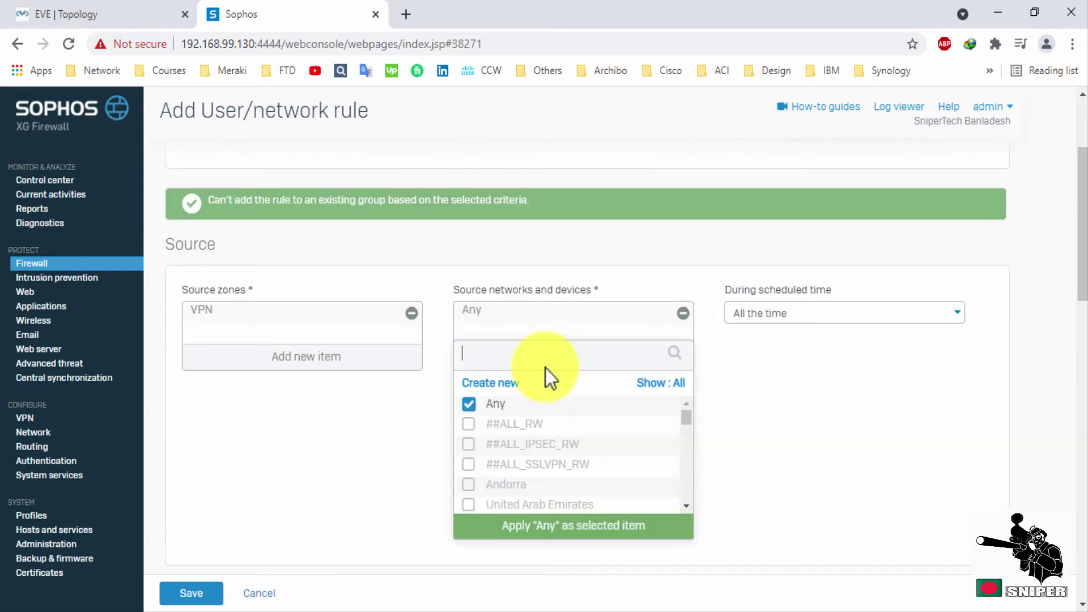
pyautogui.click(499, 386)
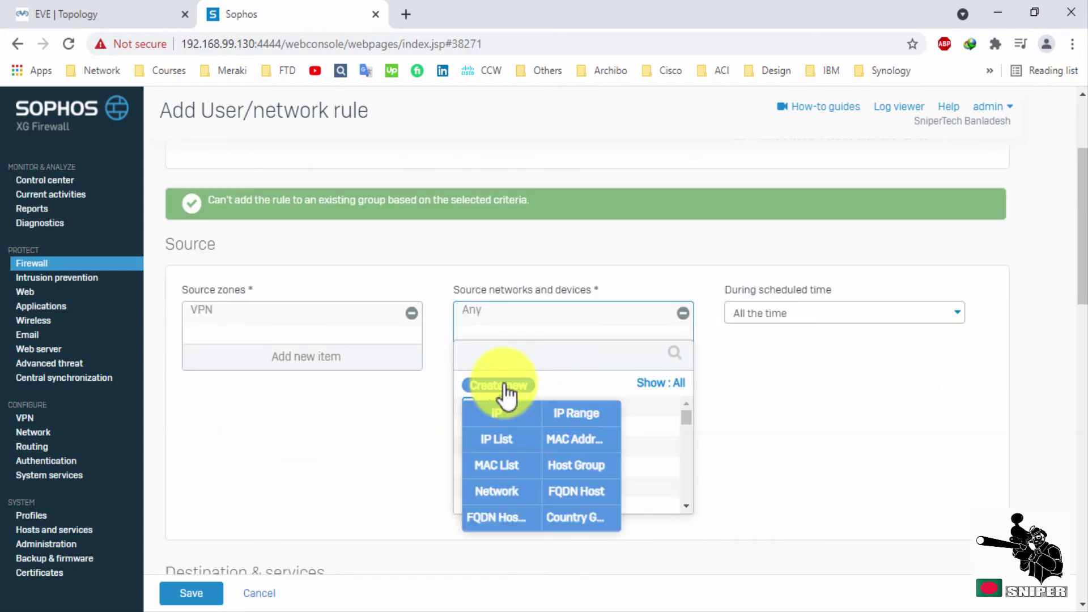
pyautogui.click(498, 491)
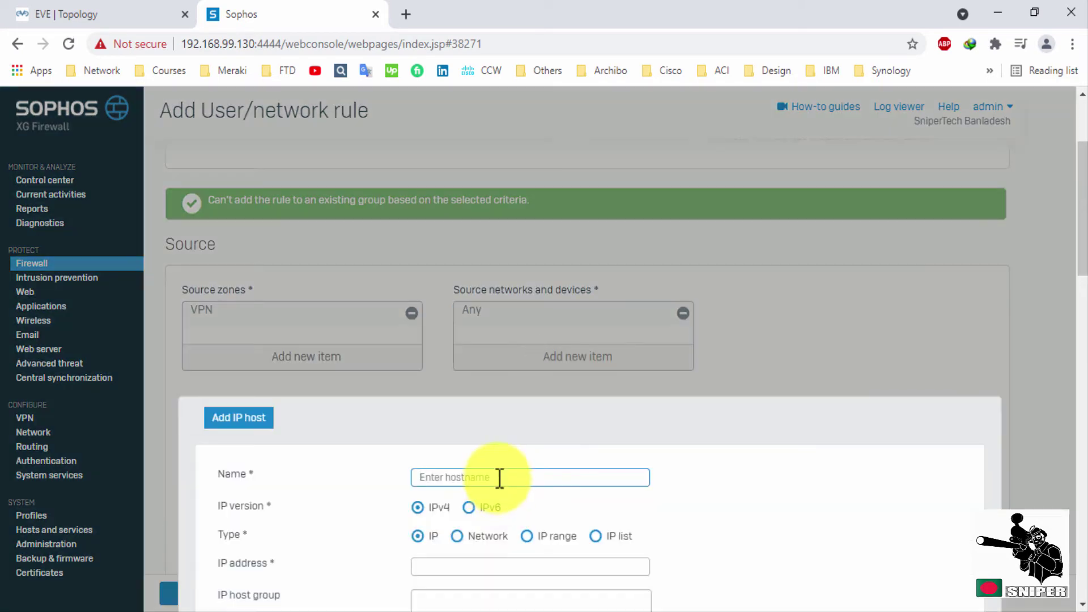
# Define network host VPN_Subnet as network 10.81.234.0 /24 and save it.
pyautogui.scroll(-3, 502, 465)
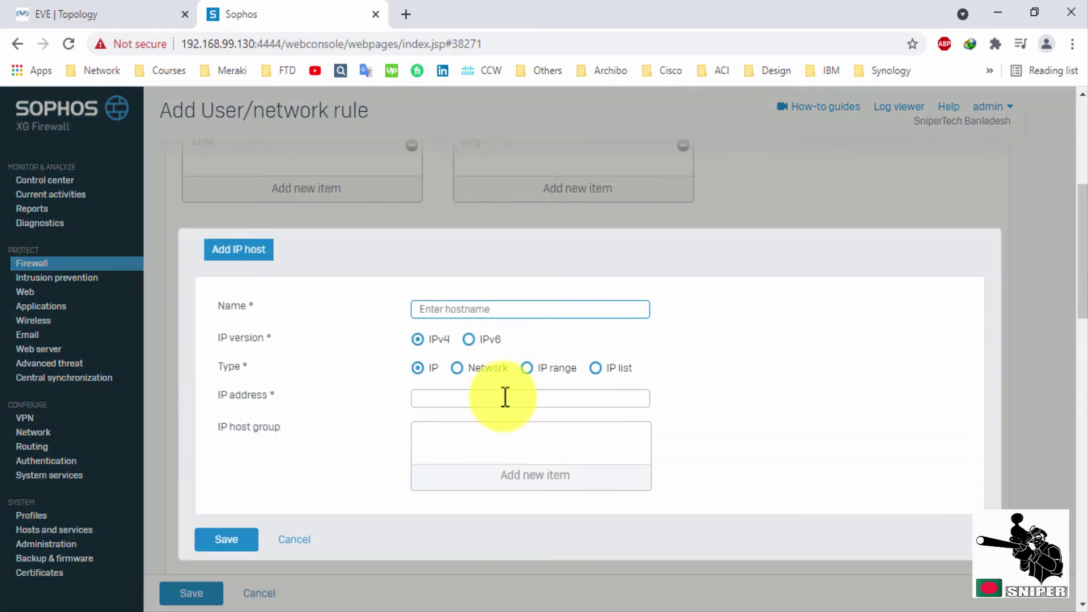
pyautogui.write('VPN_Subnet')
pyautogui.click(466, 368)
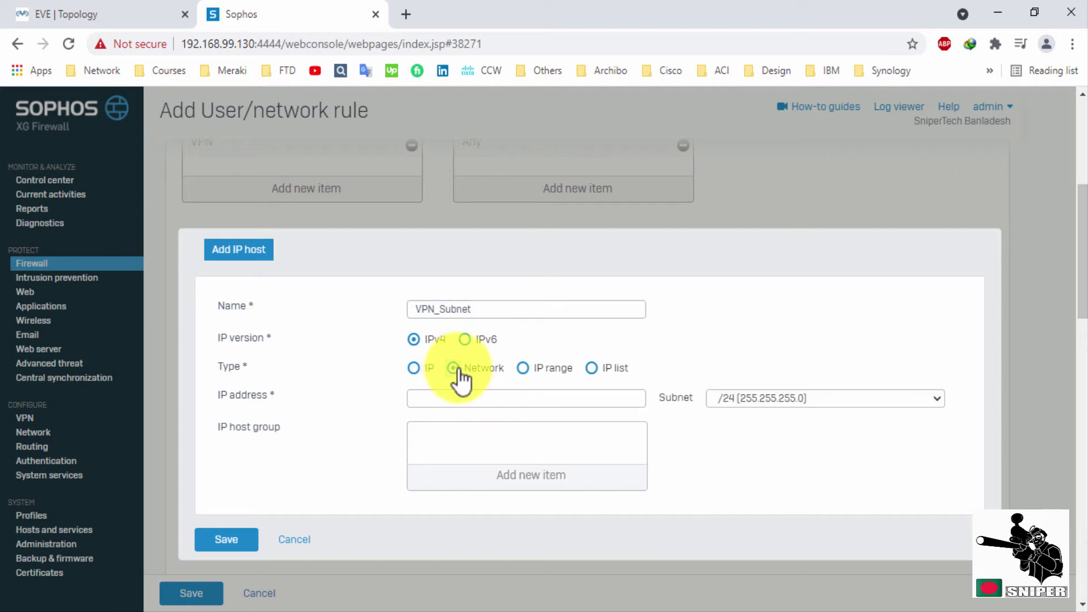
pyautogui.click(516, 399)
pyautogui.write('10.81.234.0')
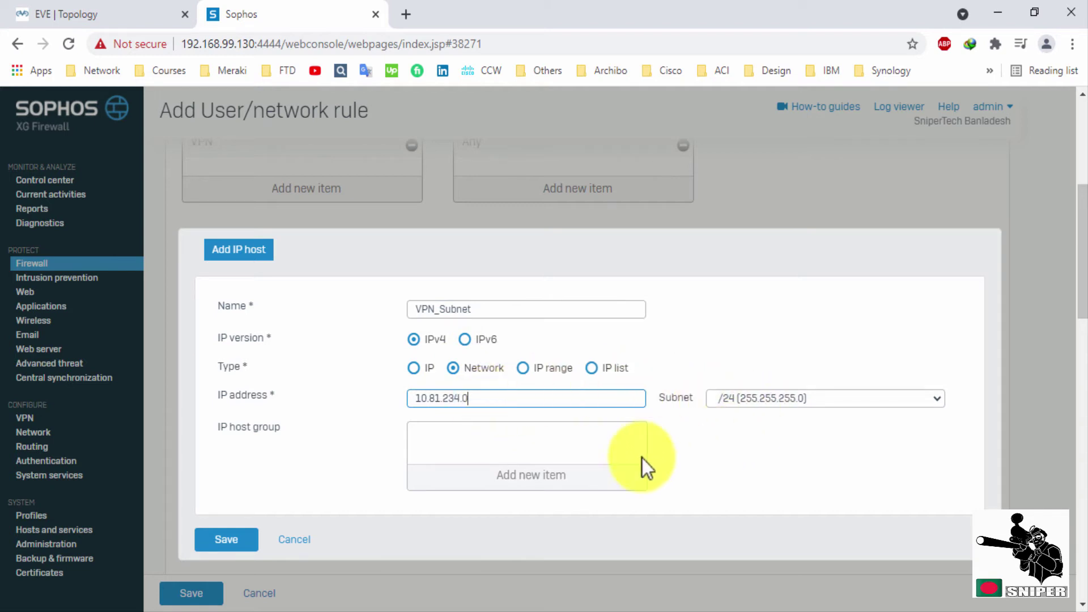
pyautogui.click(232, 540)
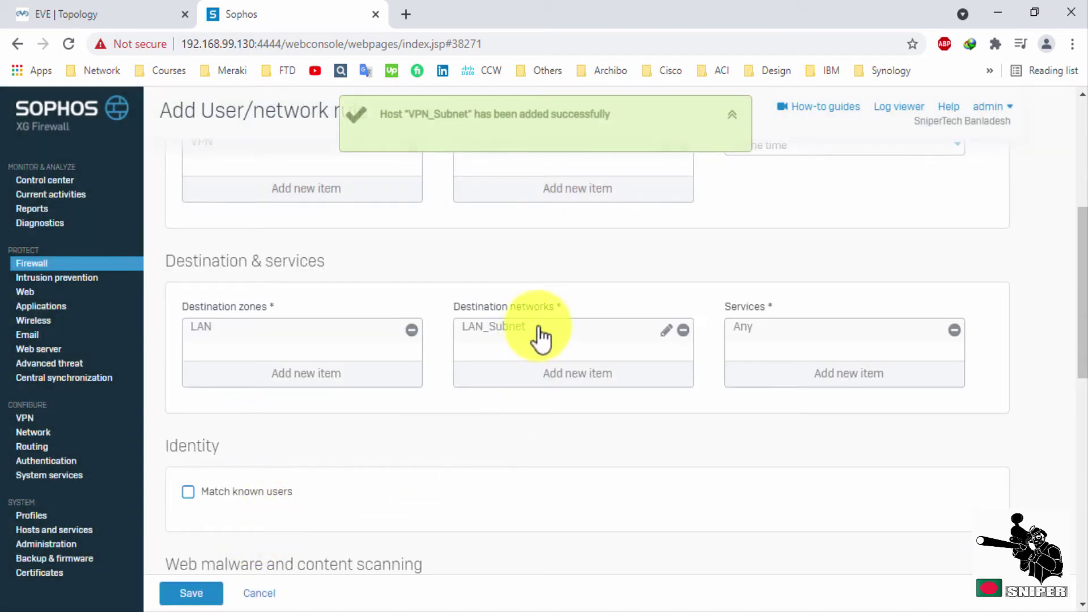
# Dismiss the notification and leave the rule's Intrusion prevention policy at None.
pyautogui.scroll(2, 539, 329)
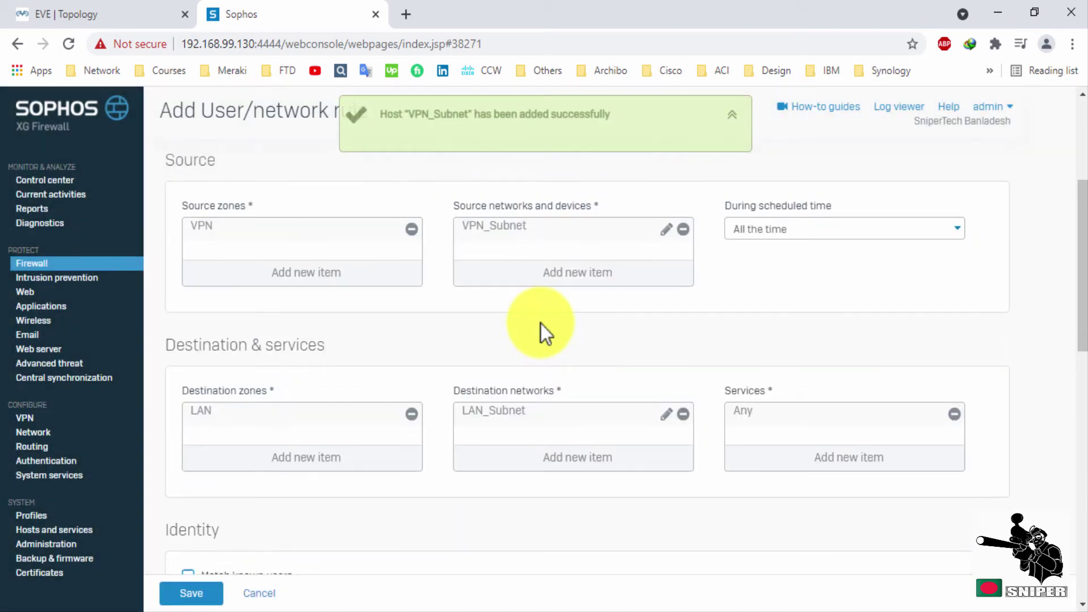
pyautogui.click(732, 115)
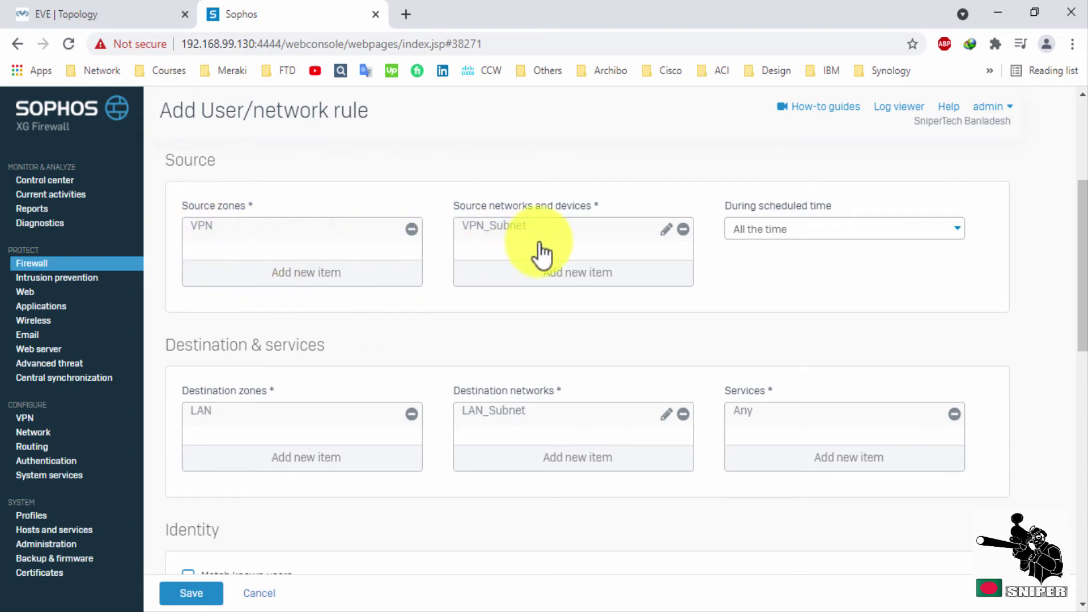
pyautogui.moveTo(527, 238)
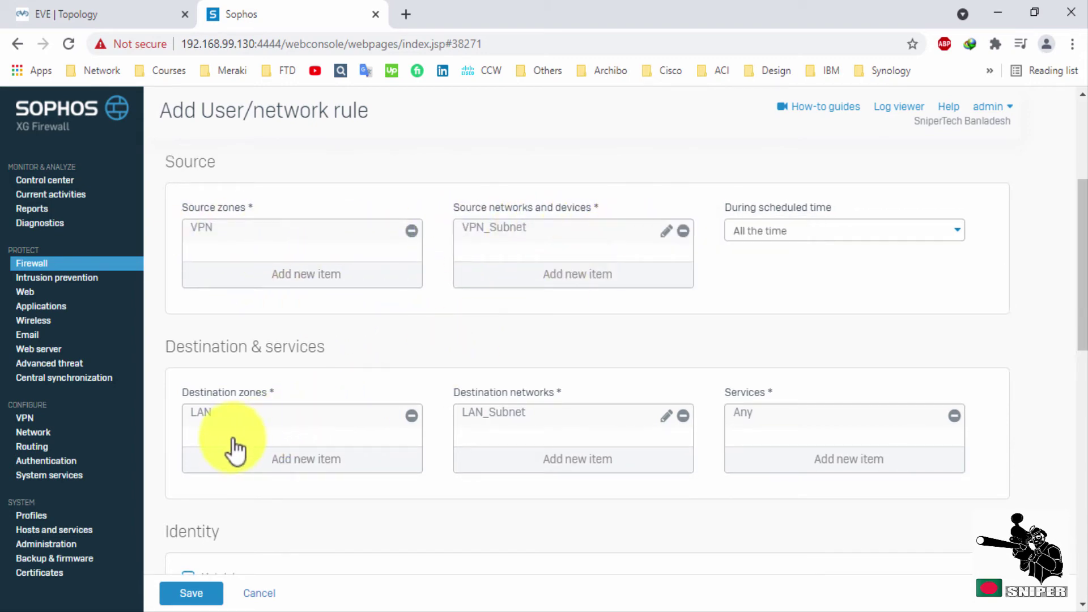
pyautogui.scroll(-4, 584, 432)
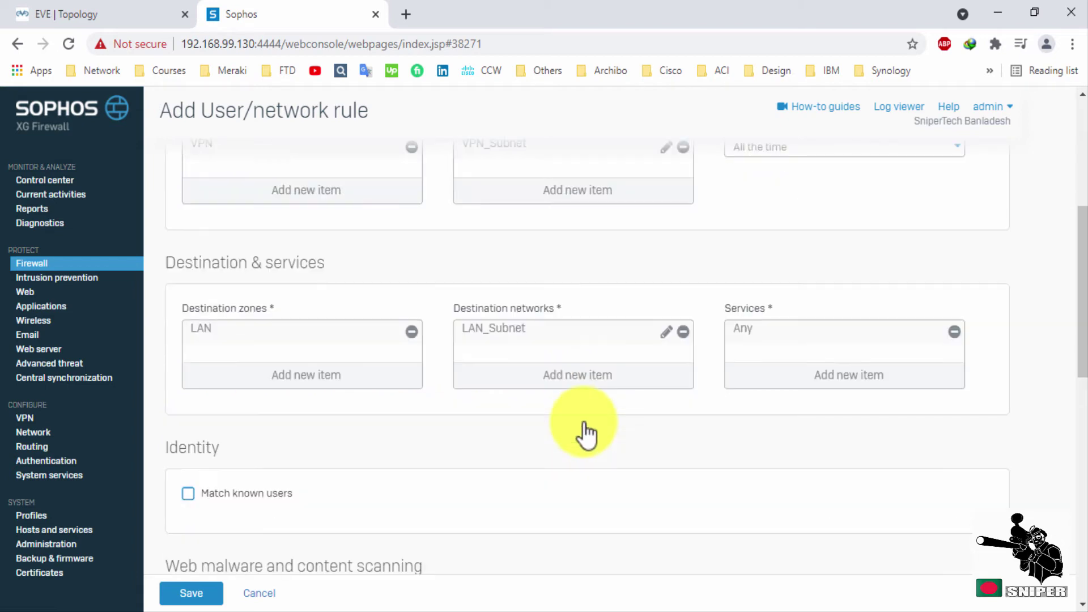
pyautogui.scroll(-2, 586, 423)
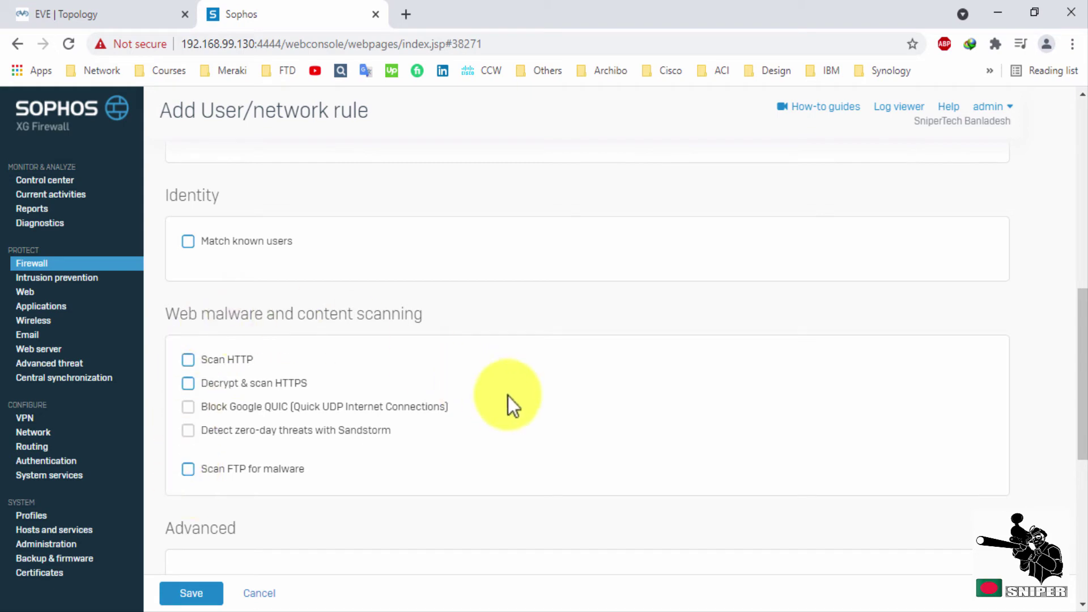
pyautogui.scroll(-6, 516, 397)
pyautogui.click(329, 284)
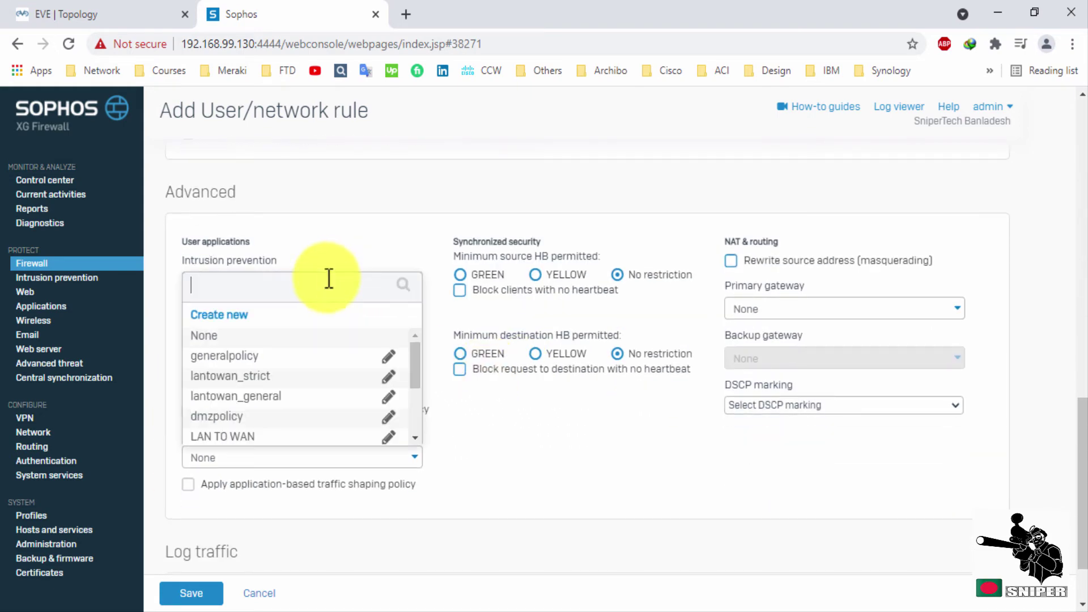
pyautogui.click(357, 210)
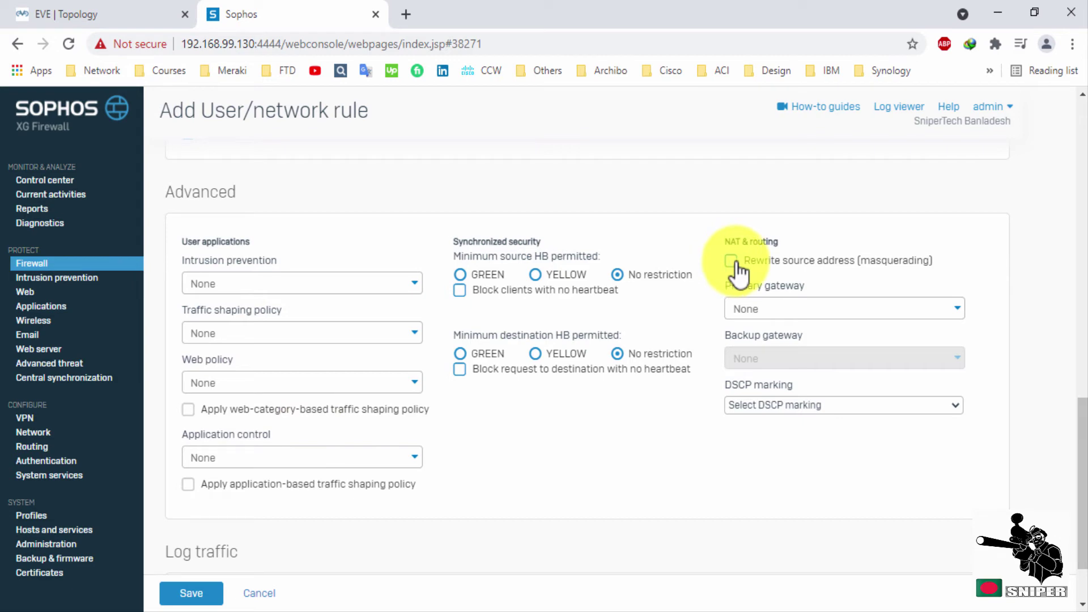
pyautogui.scroll(-2, 646, 406)
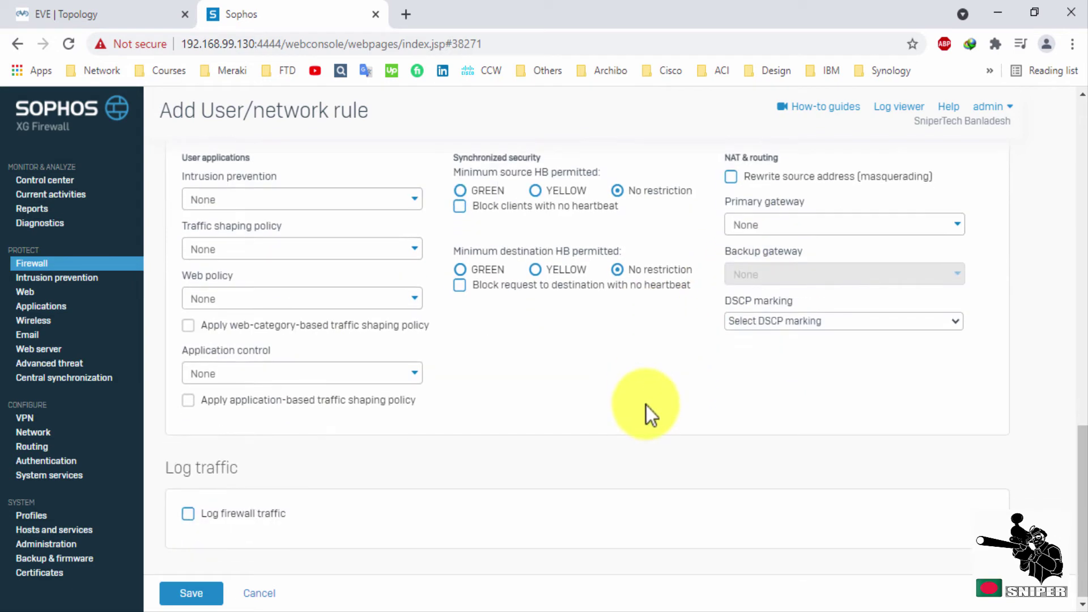
# Enable traffic logging, hit the missing rule-name warning, and discard the unfinished rule.
pyautogui.click(188, 515)
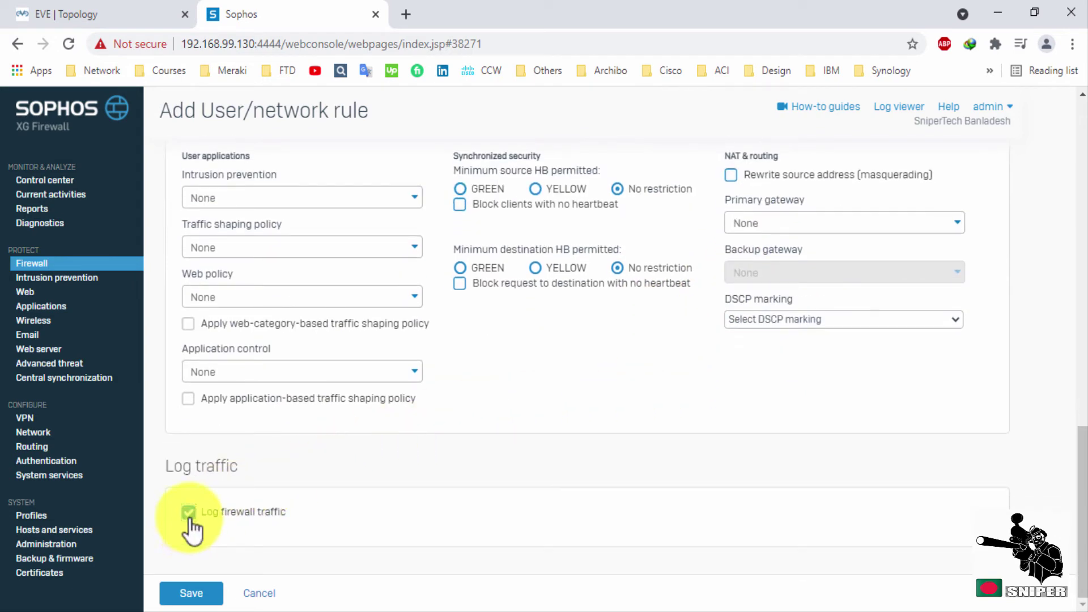
pyautogui.click(192, 594)
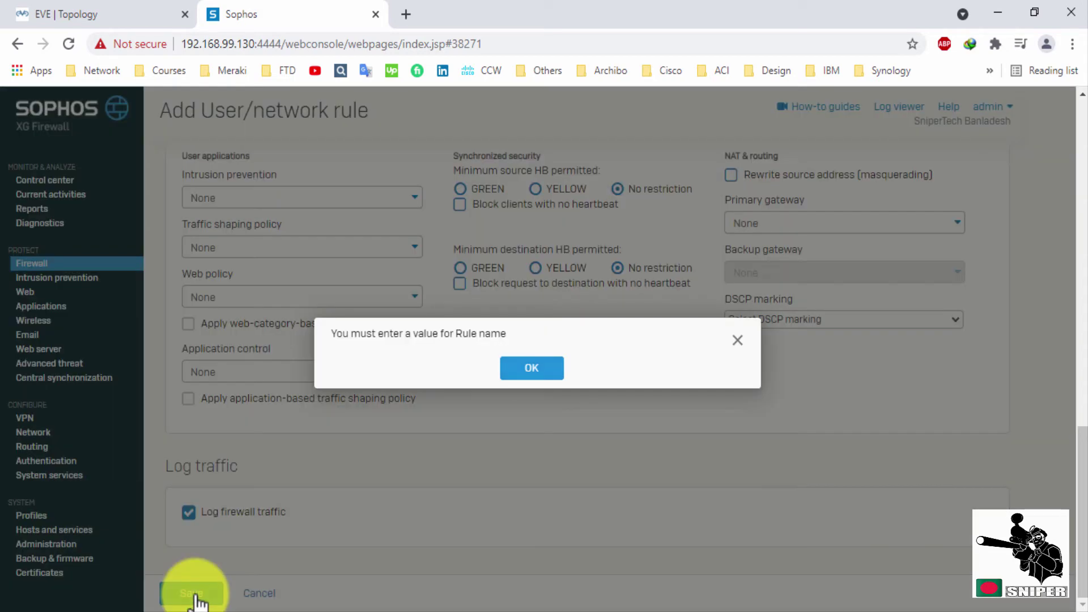
pyautogui.click(518, 370)
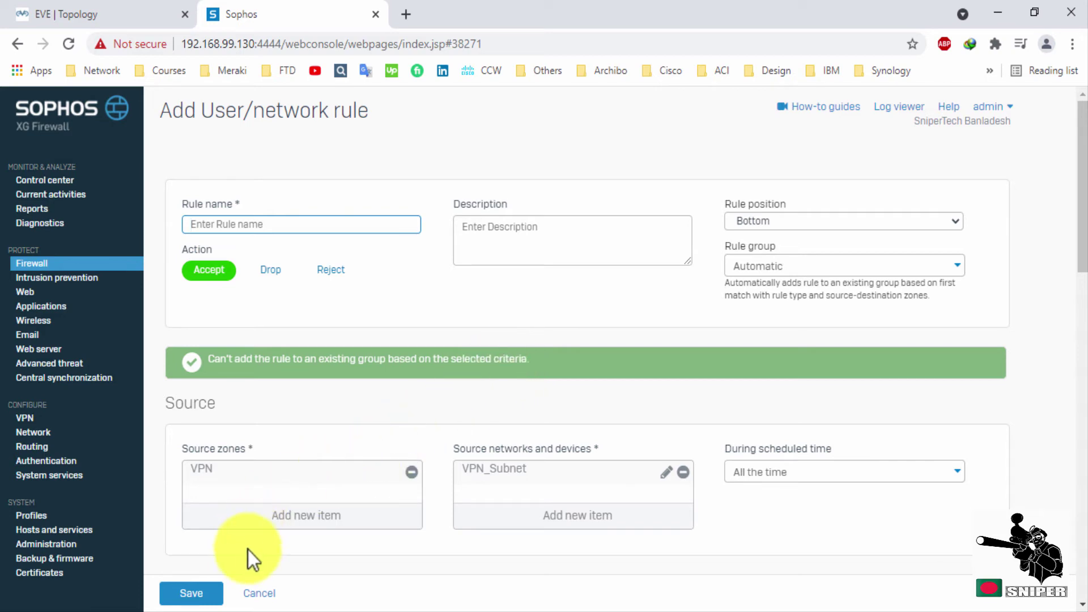
pyautogui.click(262, 593)
pyautogui.click(499, 362)
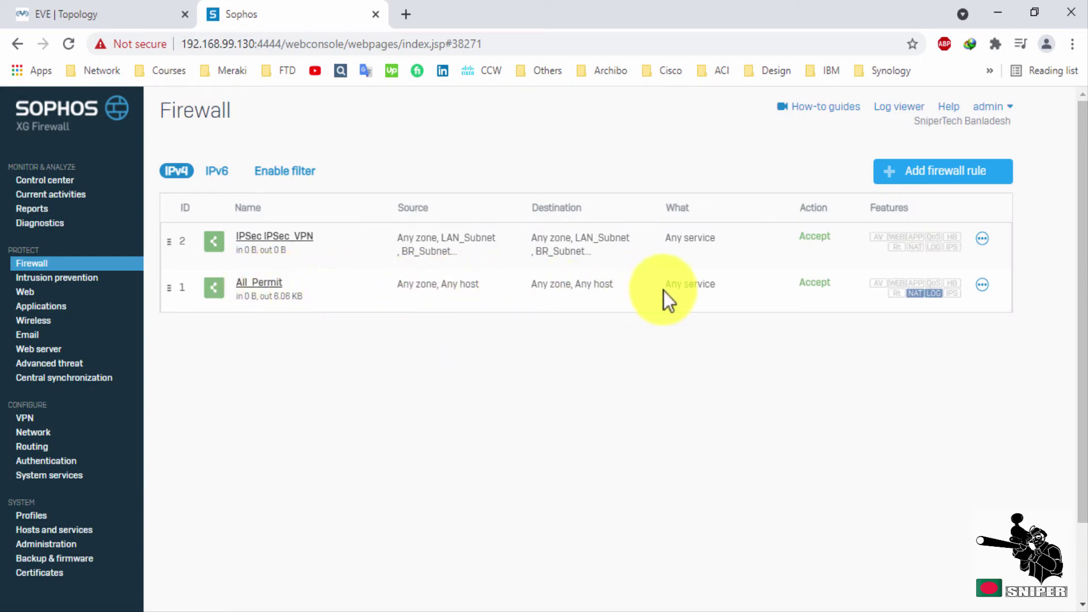
# Start a new tab for the User Portal and copy the user's login name from the users page.
pyautogui.click(406, 15)
pyautogui.write('https')
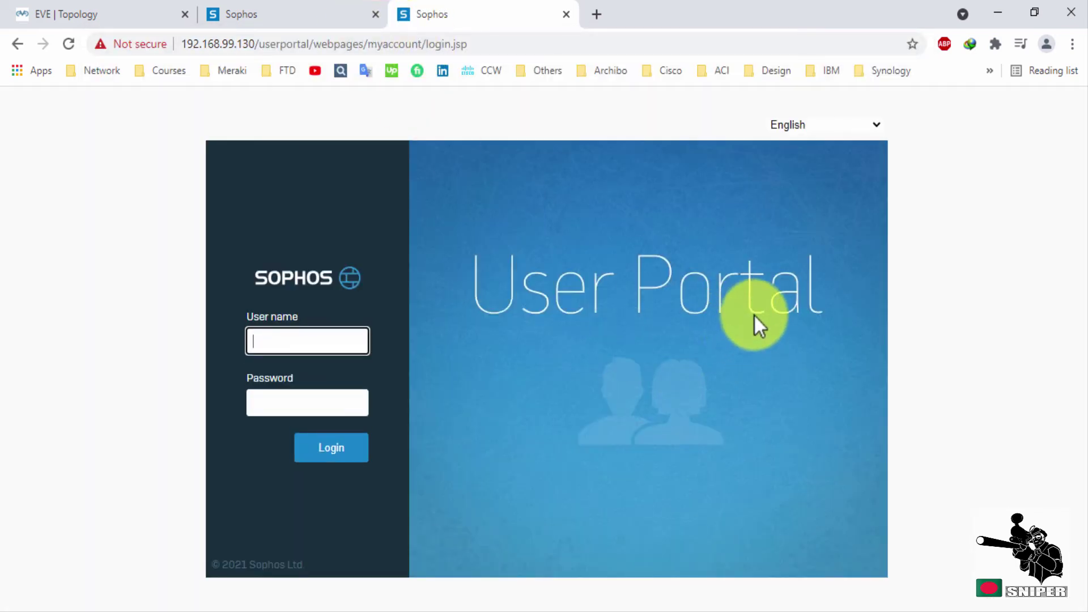
pyautogui.click(329, 12)
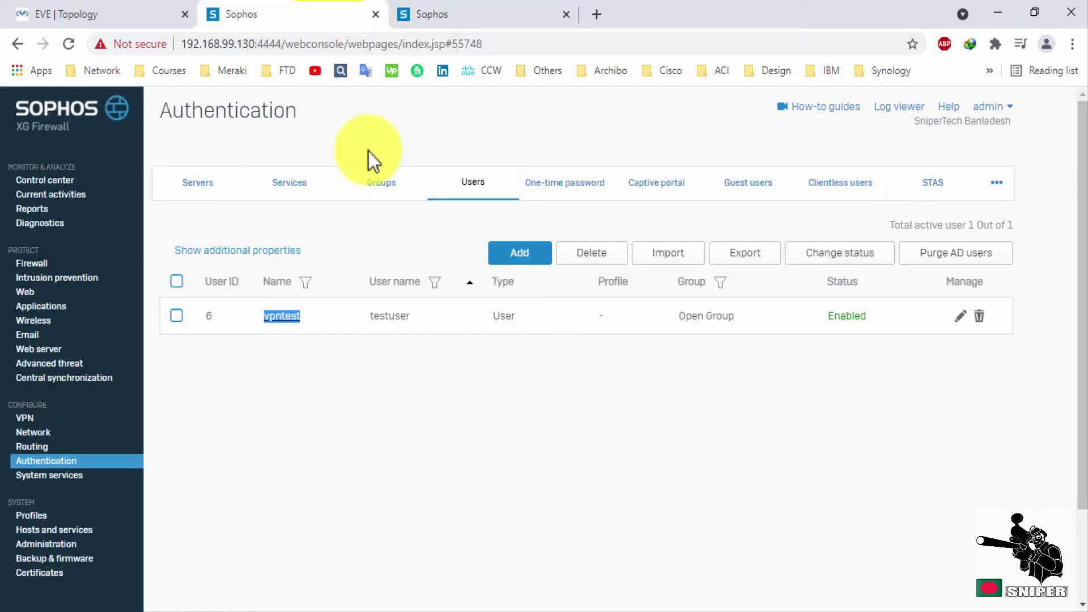
pyautogui.click(412, 362)
pyautogui.moveTo(414, 323); pyautogui.dragTo(376, 321)
pyautogui.hotkey('ctrl', 'c')
# Sign in to the User Portal with the pasted user name and the account password.
pyautogui.click(434, 16)
pyautogui.click(287, 330)
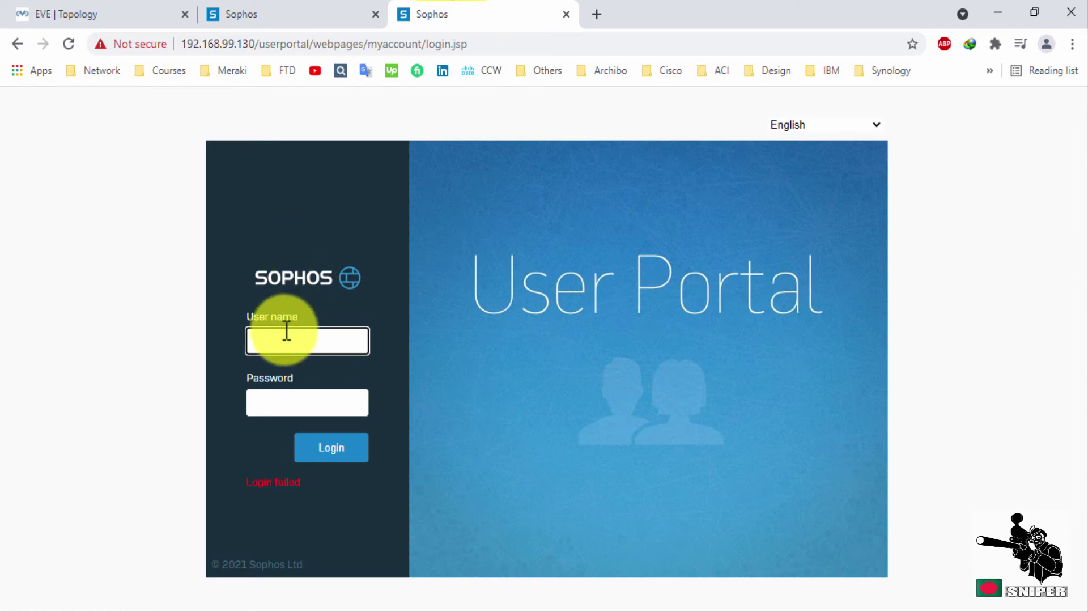
pyautogui.hotkey('ctrl', 'v')
pyautogui.click(296, 402)
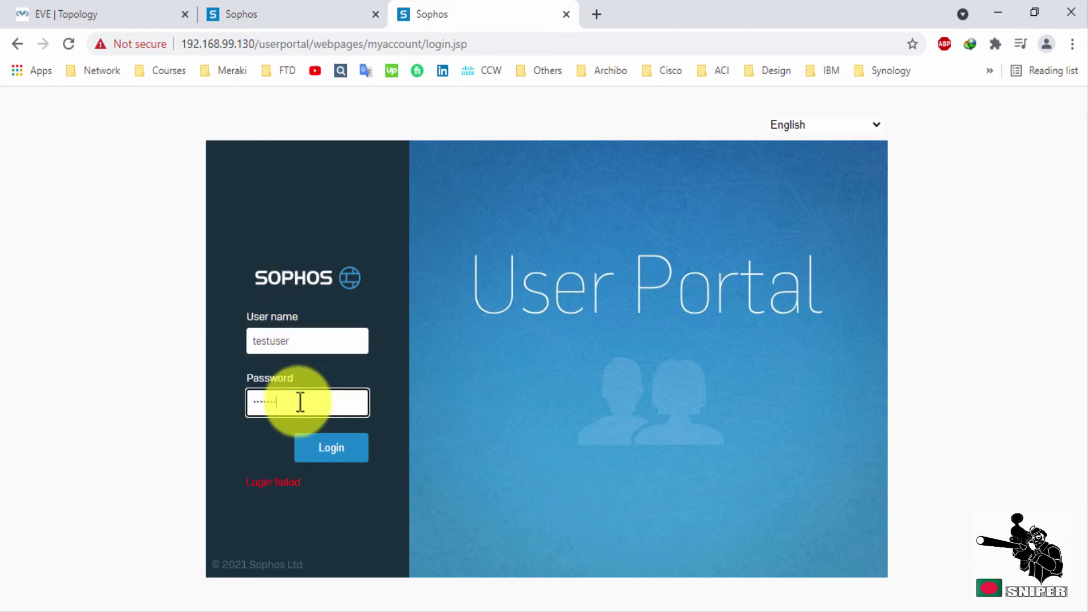
pyautogui.click(348, 456)
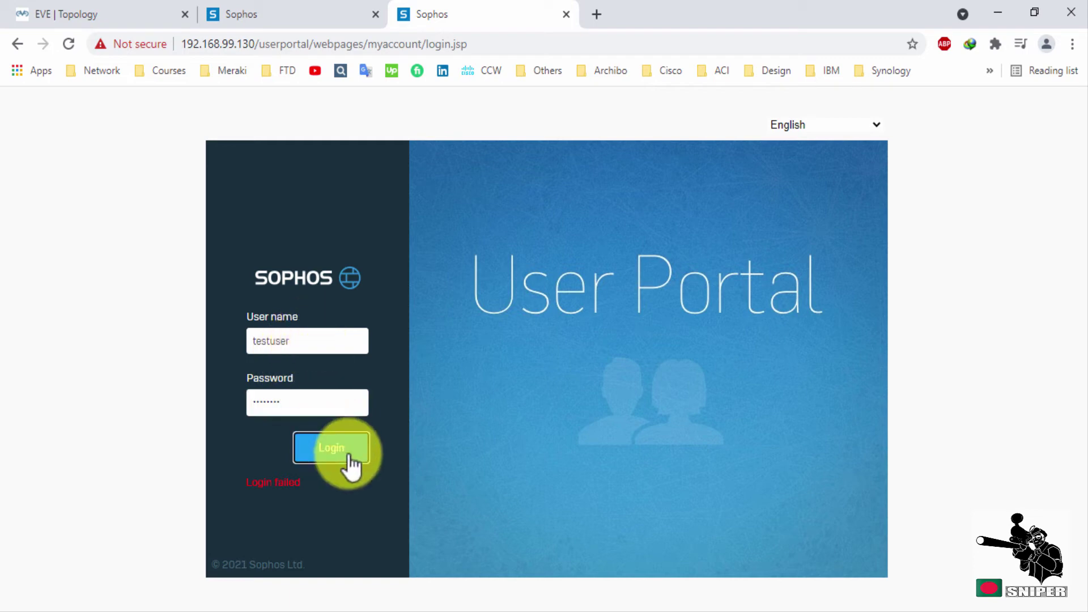
pyautogui.click(350, 455)
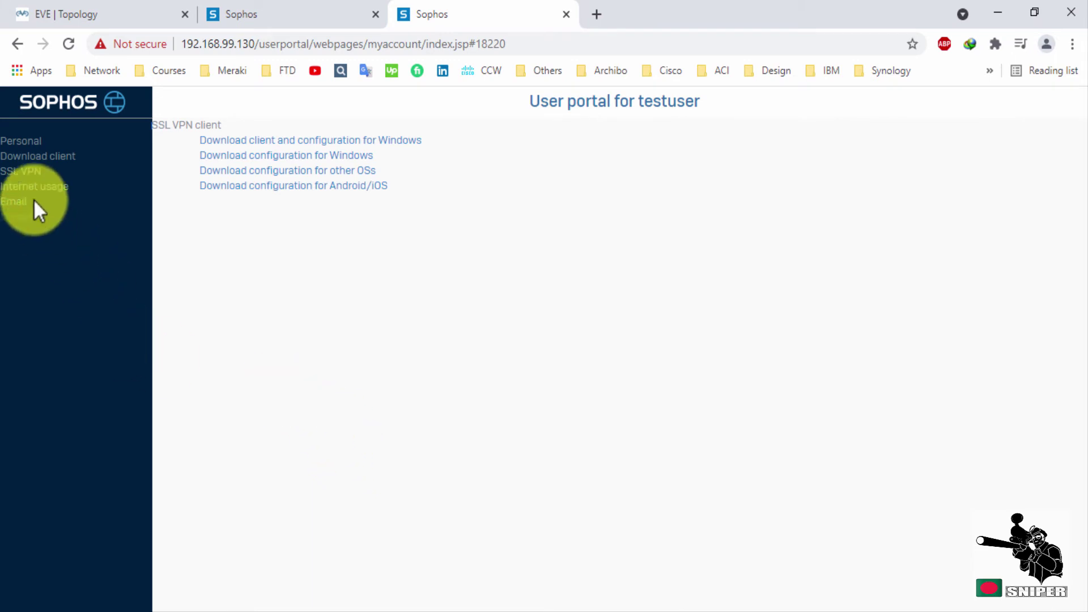
# Download the Windows SSL VPN client and configuration, testuser__ssl_vpn_client.exe, via IDM.
pyautogui.click(30, 171)
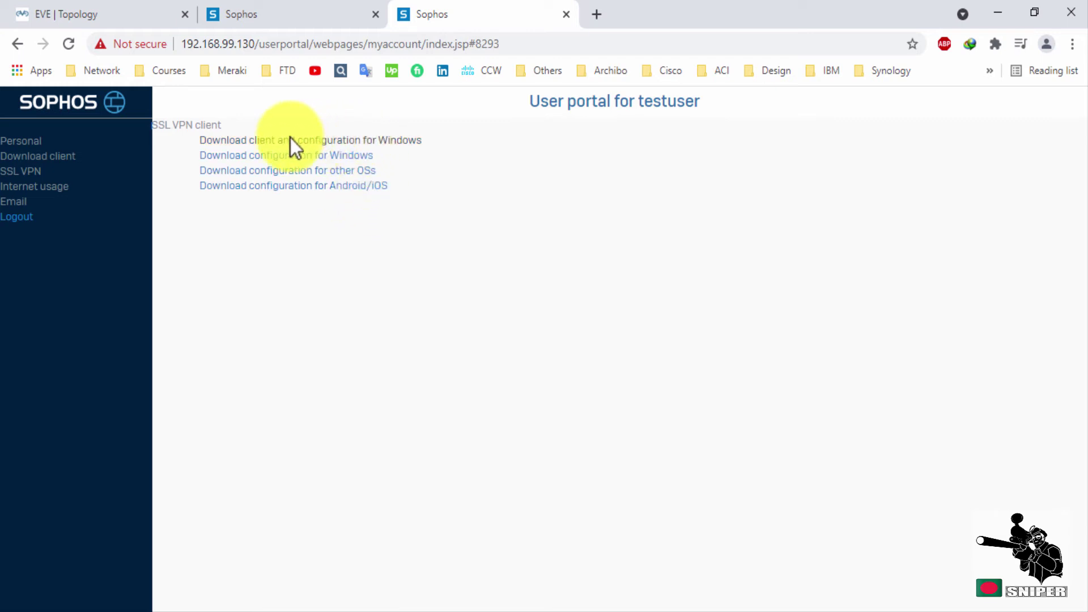
pyautogui.click(389, 140)
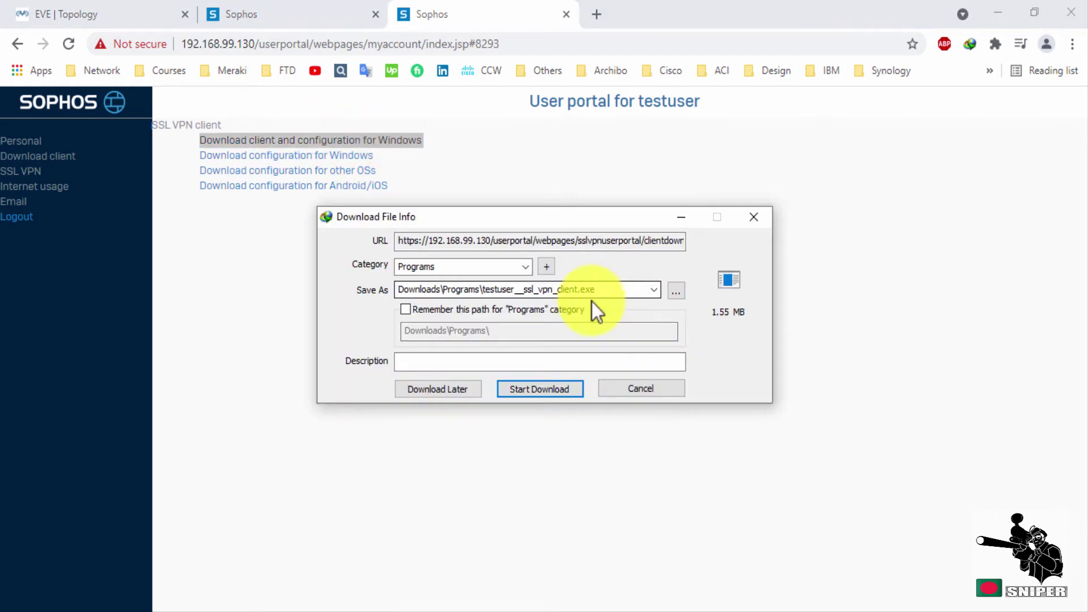
pyautogui.click(532, 393)
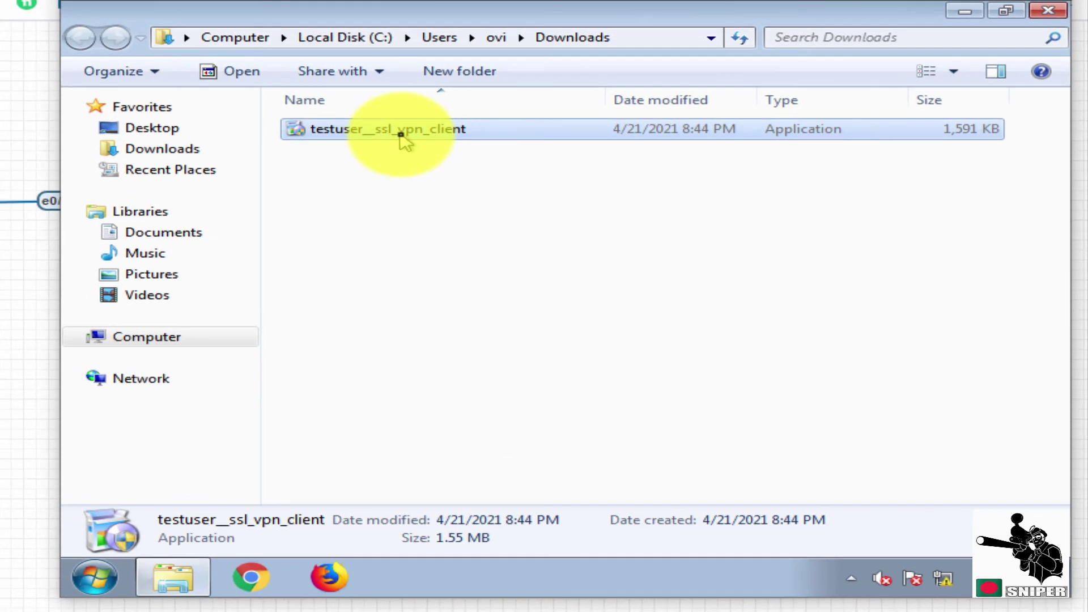
# Install Sophos SSL VPN Client 2.1 as administrator into the default folder, including the VPN adapter driver.
pyautogui.rightClick(401, 134)
pyautogui.click(487, 169)
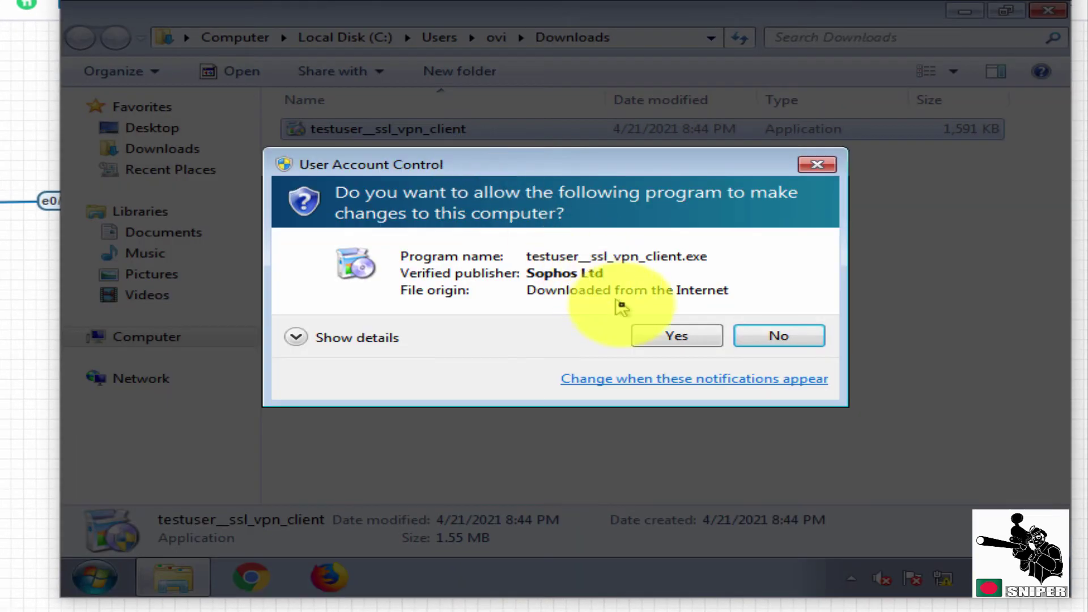
pyautogui.click(642, 329)
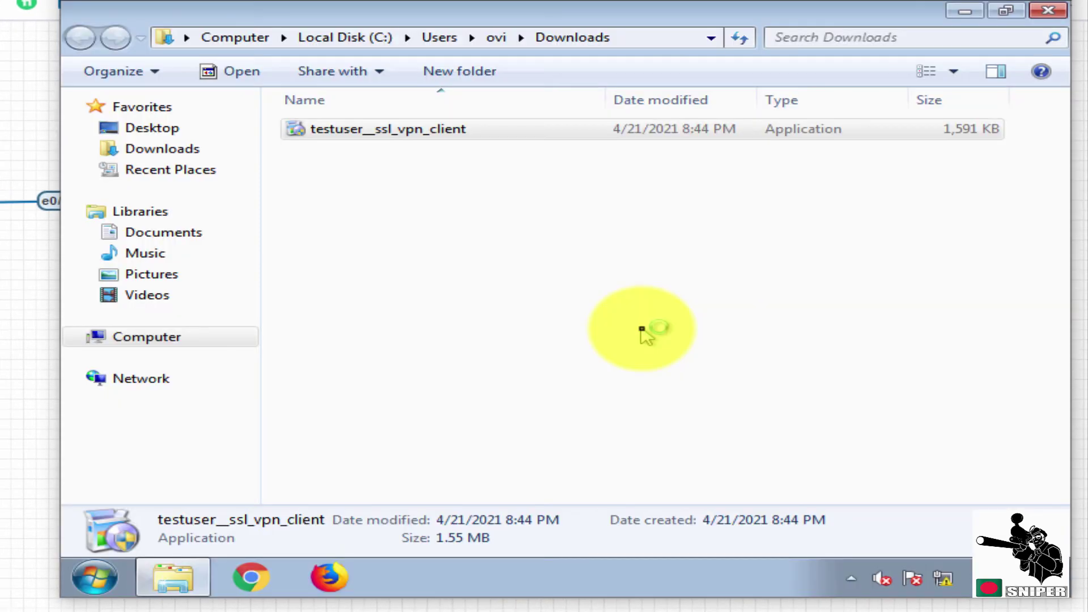
pyautogui.click(715, 447)
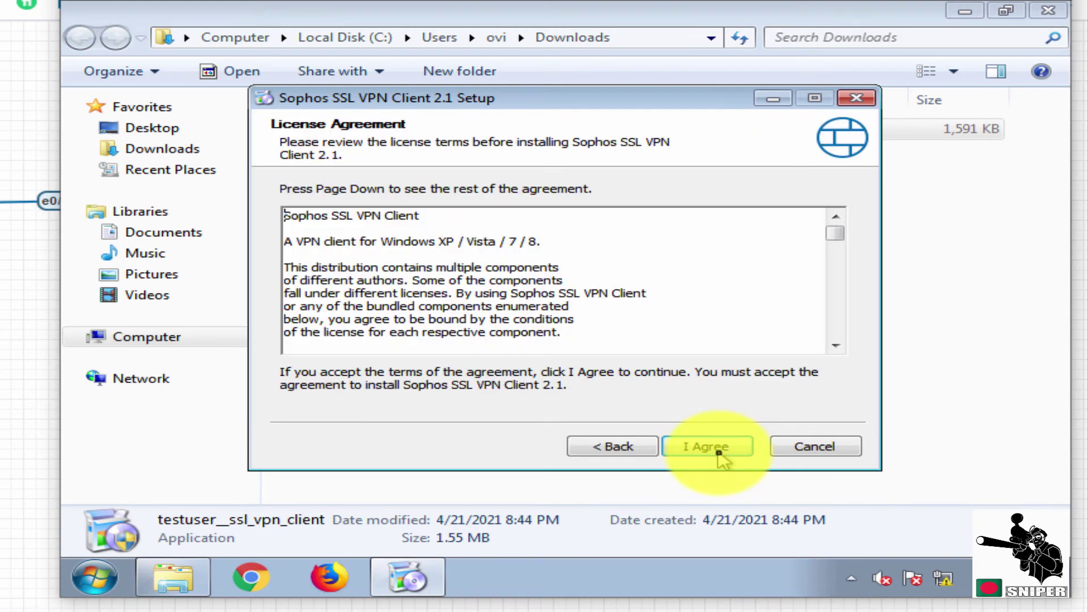
pyautogui.click(718, 449)
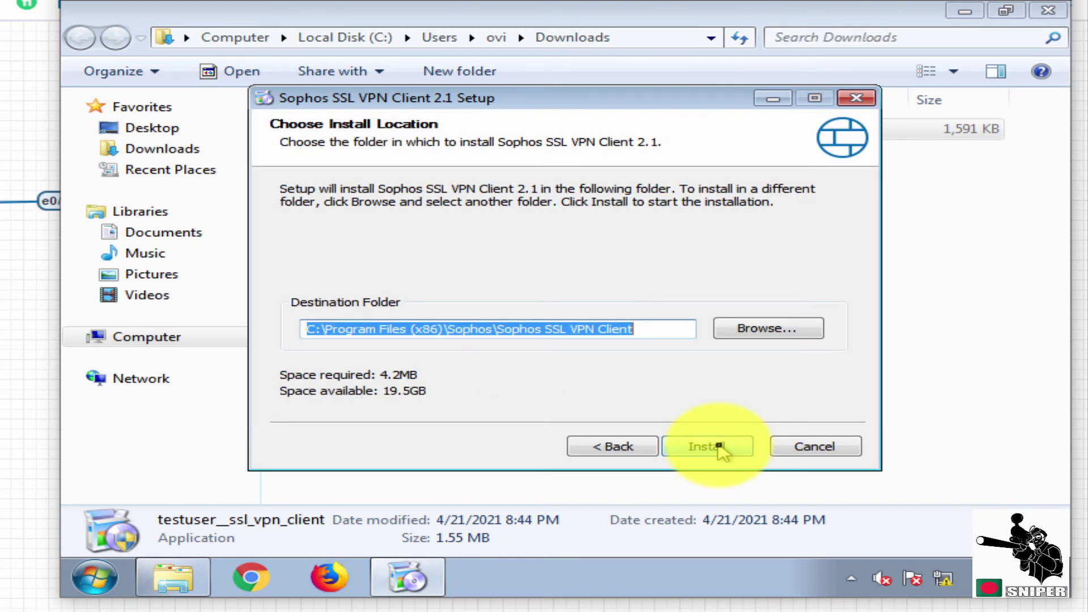
pyautogui.click(718, 447)
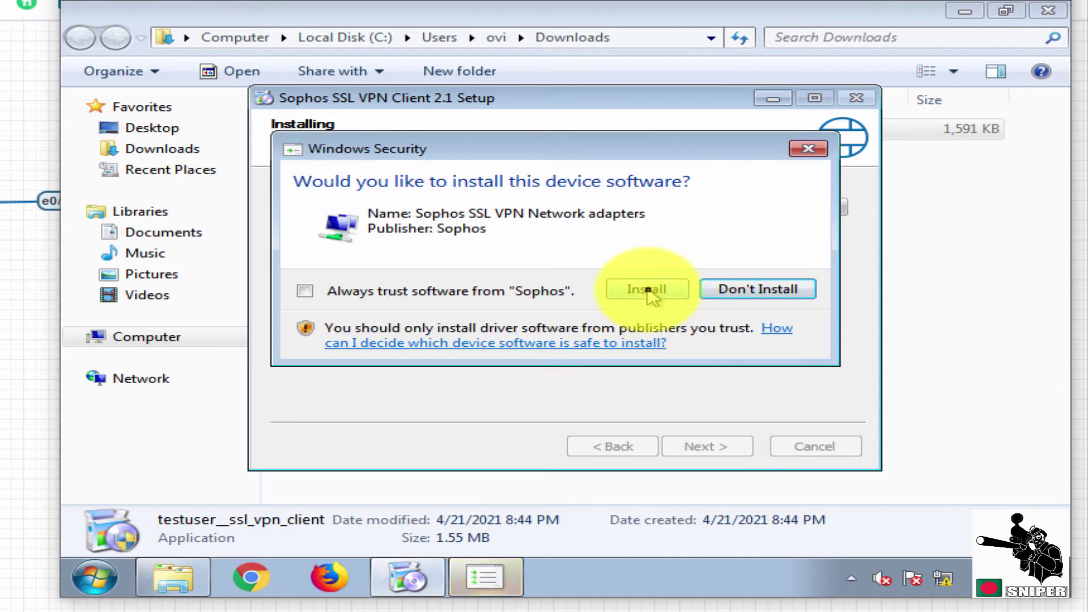
pyautogui.click(646, 288)
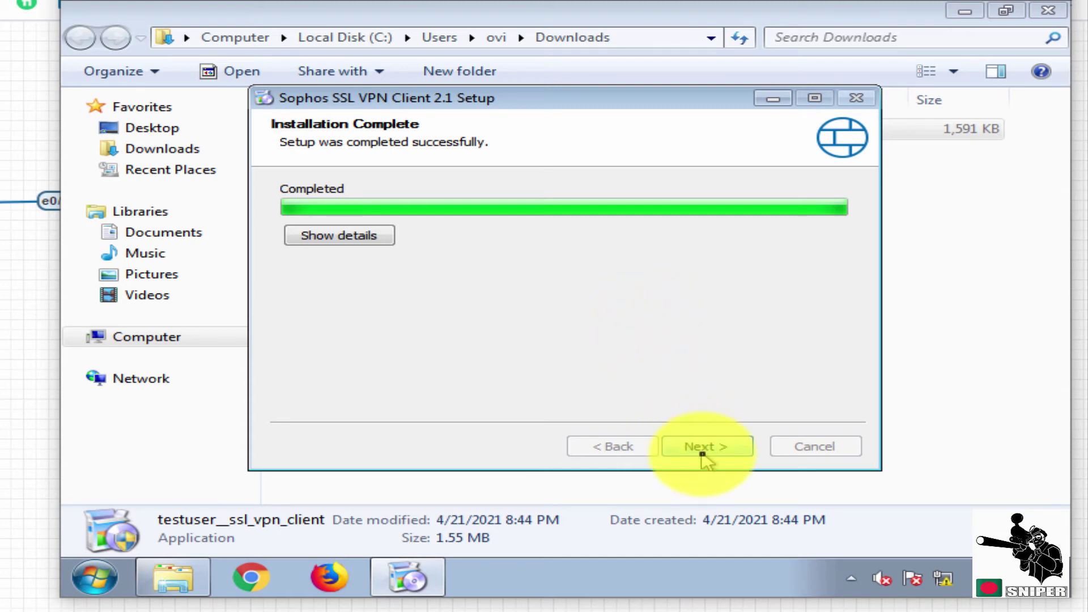
pyautogui.click(703, 453)
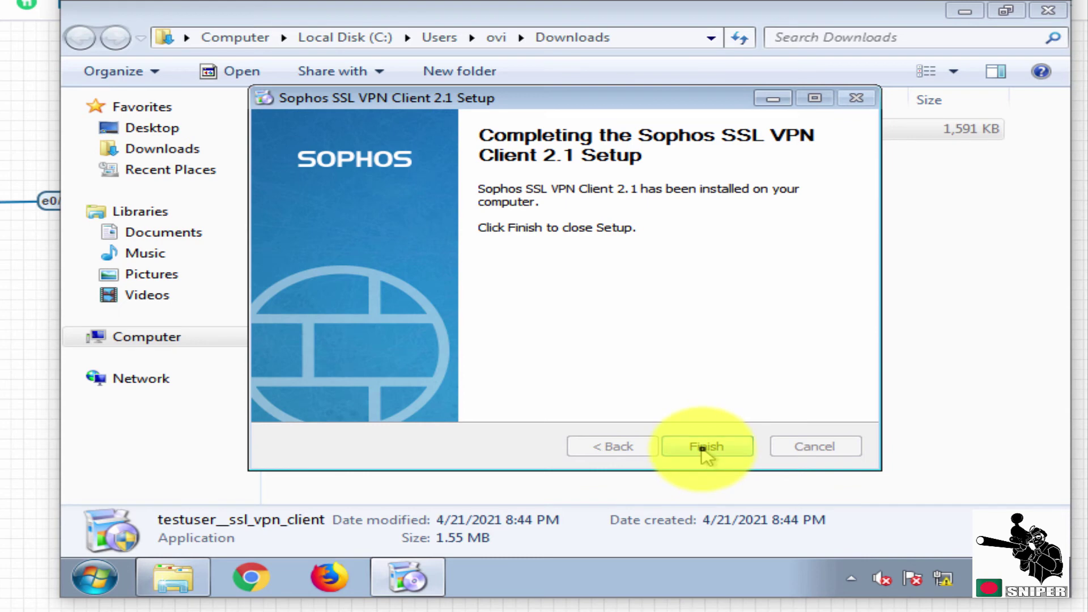
pyautogui.click(703, 448)
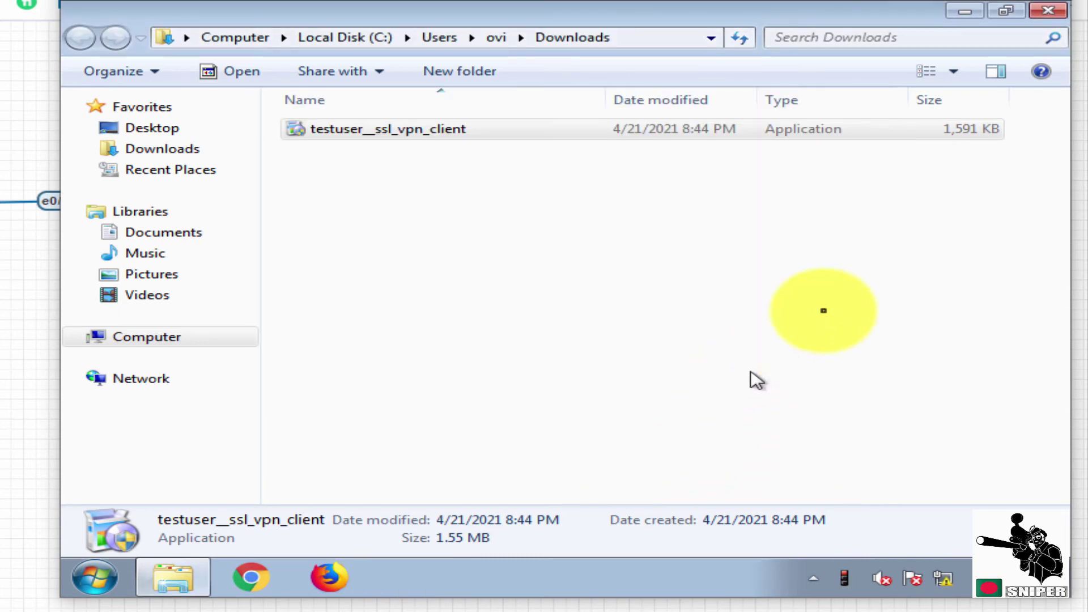
# Close the Downloads folder and open the VPN client's sign-in prompt from the notification area.
pyautogui.click(1049, 11)
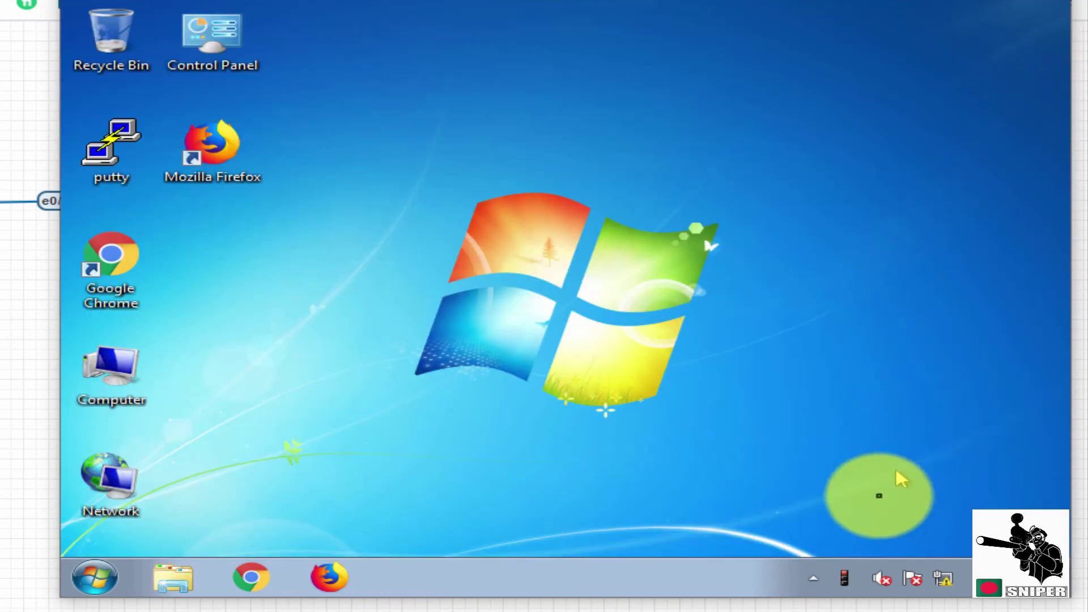
pyautogui.click(815, 578)
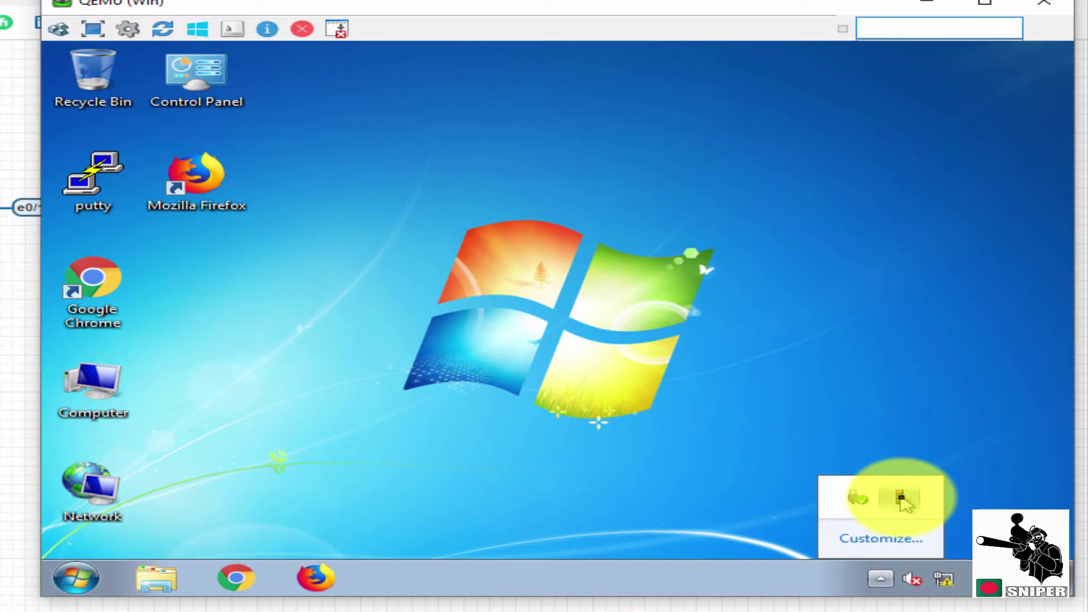
pyautogui.click(901, 499)
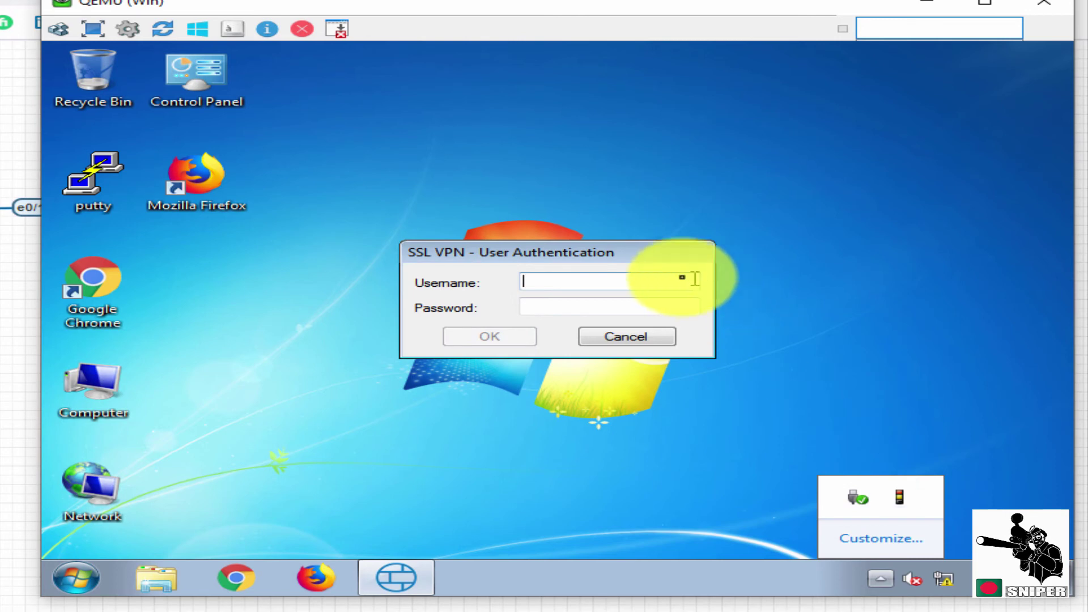
# Sign in with the VPN user's username and password, then check the tray icon's connection status.
pyautogui.write('t')
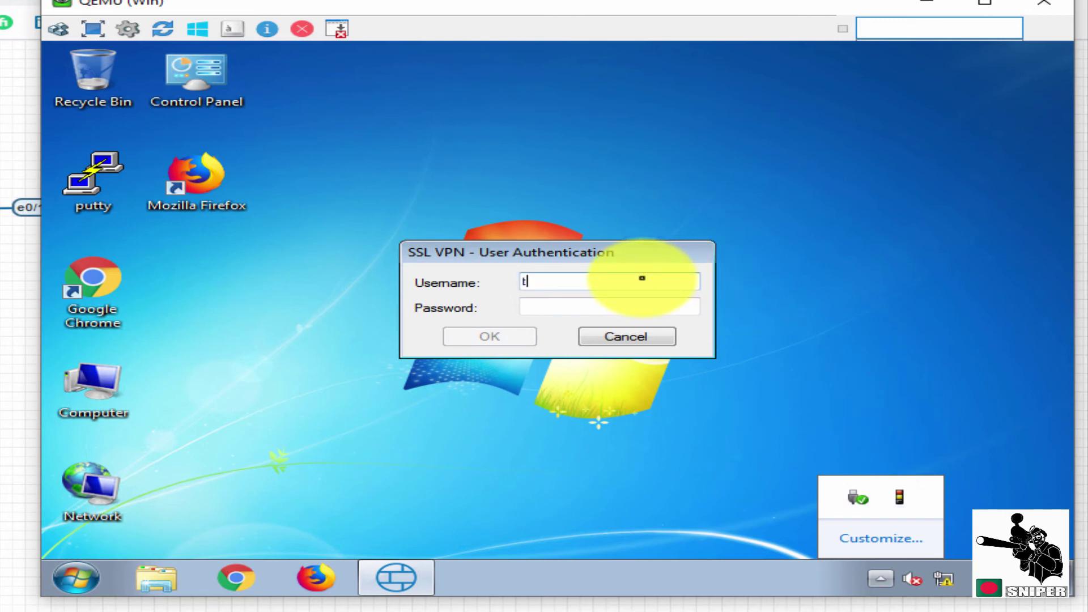
pyautogui.write('estuser')
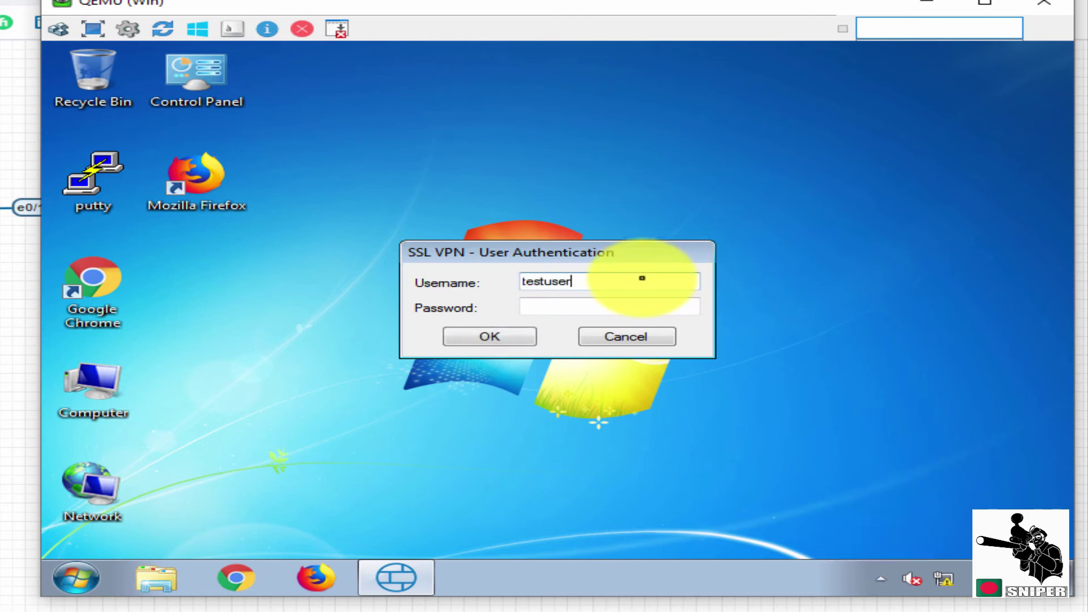
pyautogui.press('Tab')
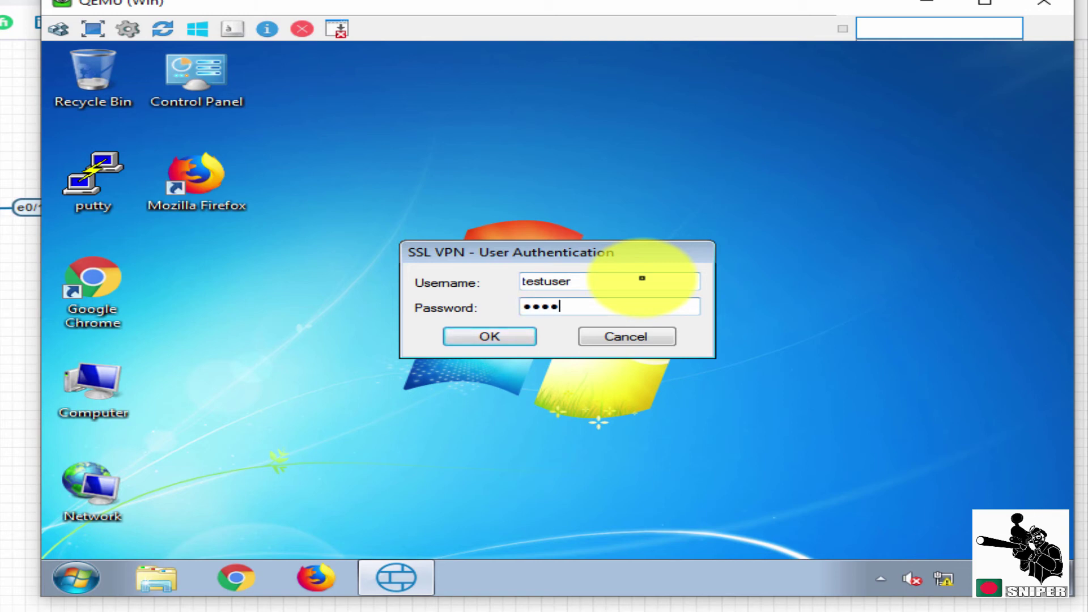
pyautogui.click(502, 337)
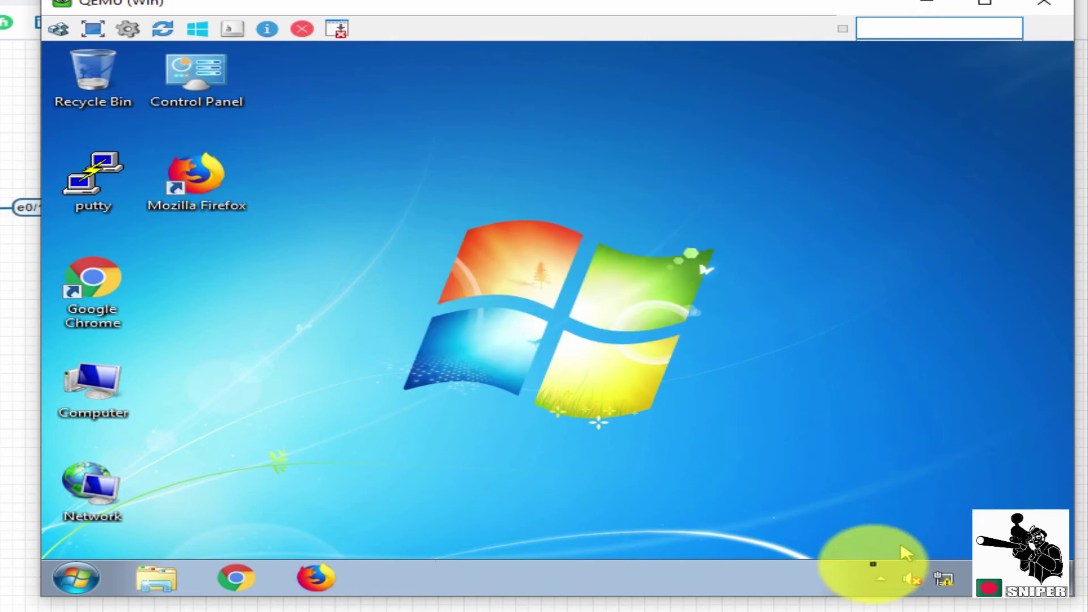
pyautogui.click(880, 578)
pyautogui.moveTo(912, 507)
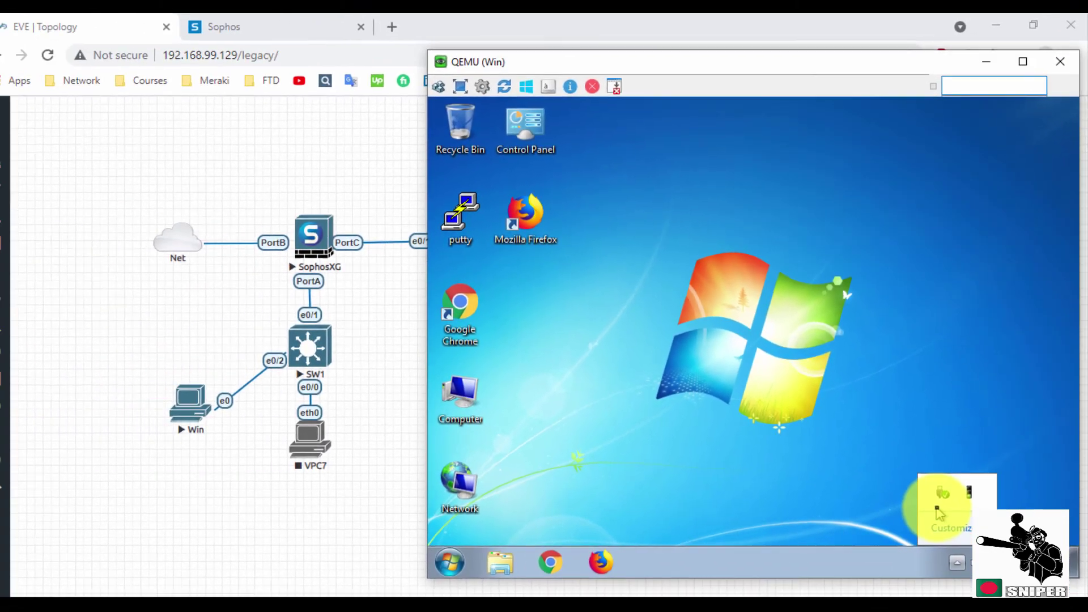
# Check the remote user's session in Connected remote users (leased 10.81.234.6, source 172.17.17.18), then return to the EVE topology.
pyautogui.click(304, 14)
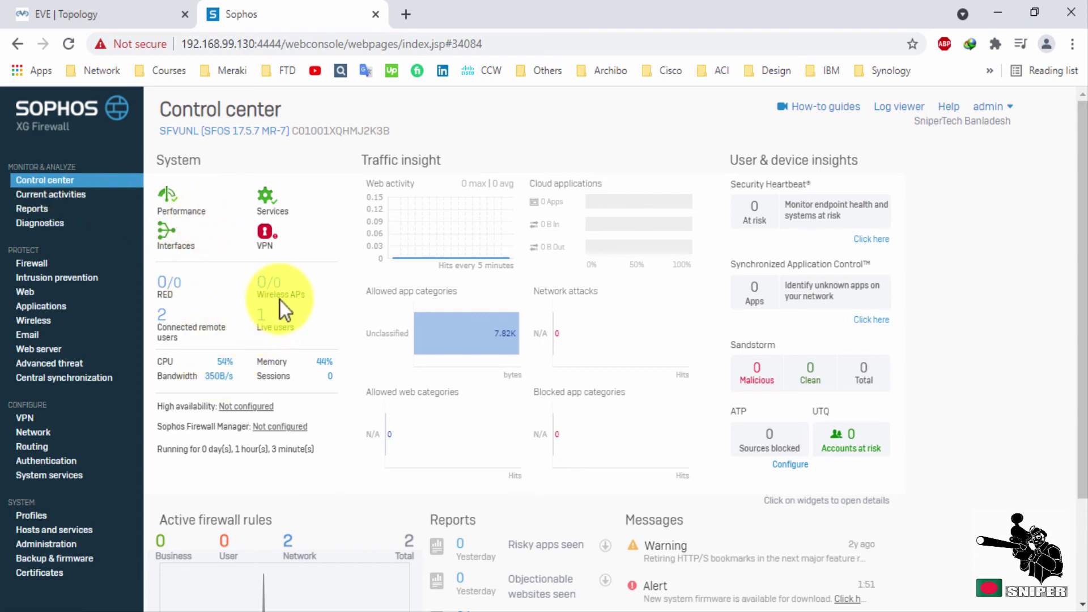
pyautogui.click(166, 328)
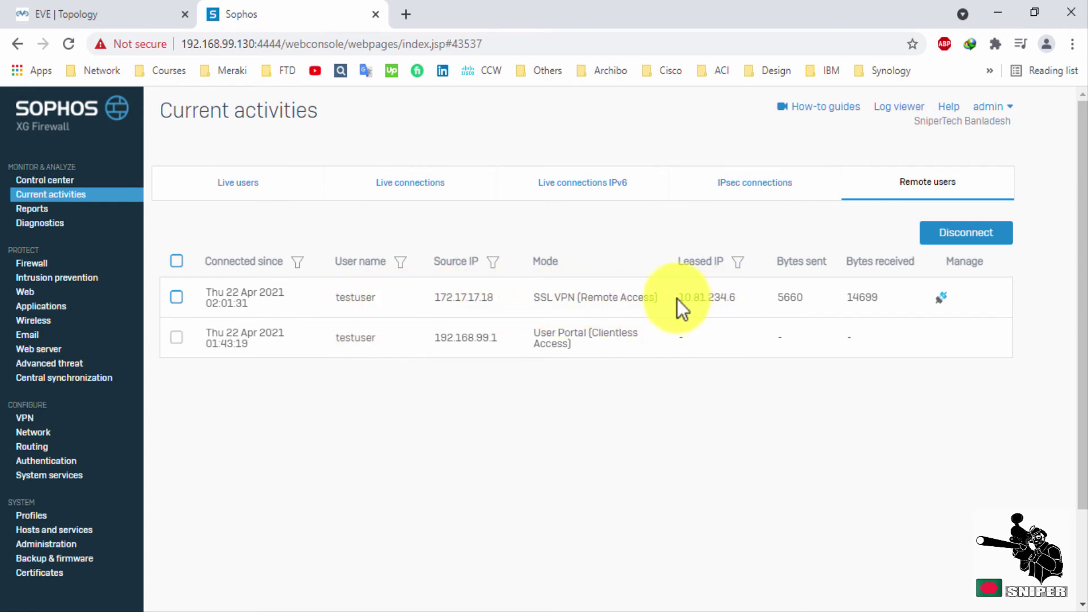
pyautogui.moveTo(678, 299); pyautogui.dragTo(735, 300)
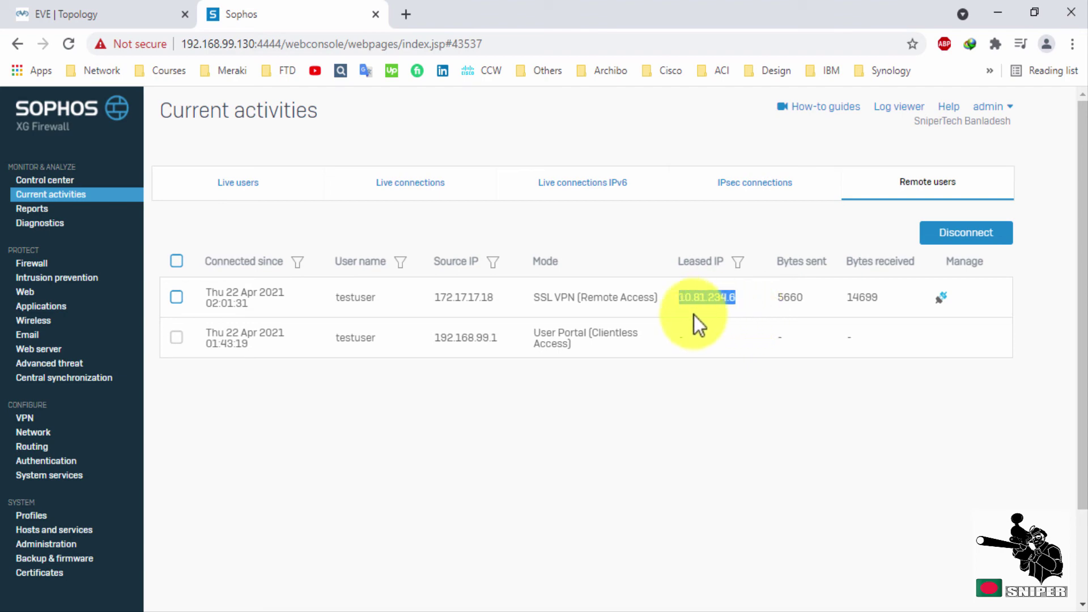
pyautogui.click(492, 300)
pyautogui.moveTo(492, 299); pyautogui.dragTo(437, 297)
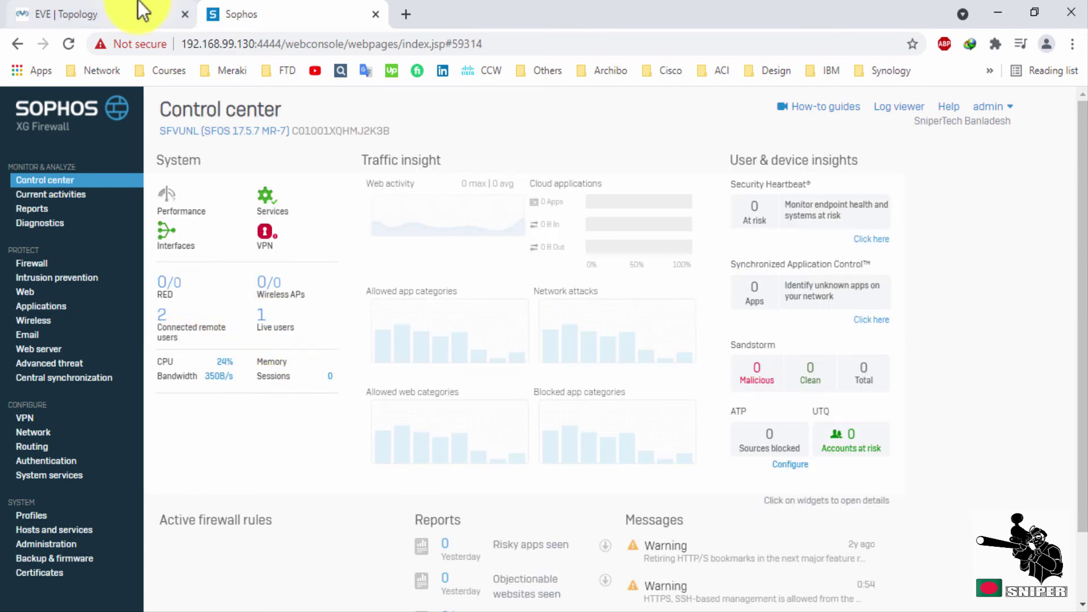
pyautogui.click(139, 13)
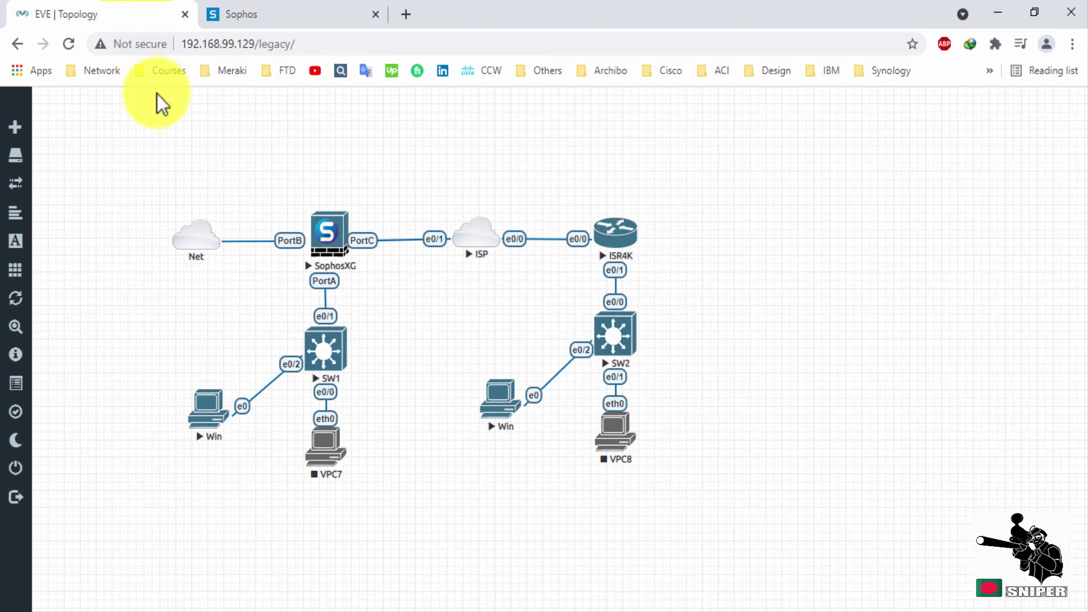
# Open the internal PC's console and launch a command prompt with cmd.
pyautogui.click(213, 413)
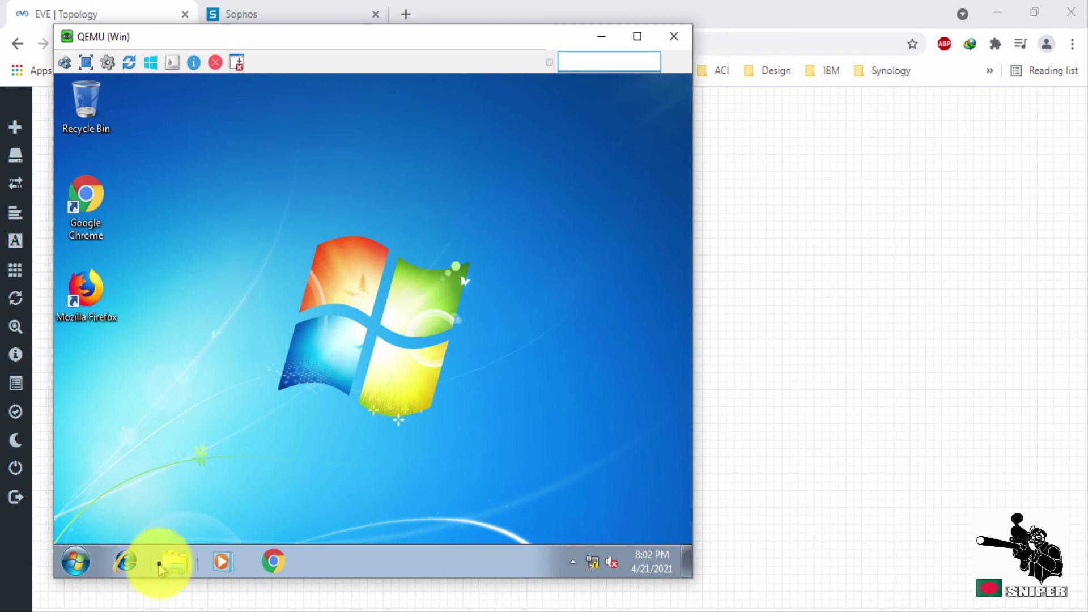
pyautogui.click(80, 560)
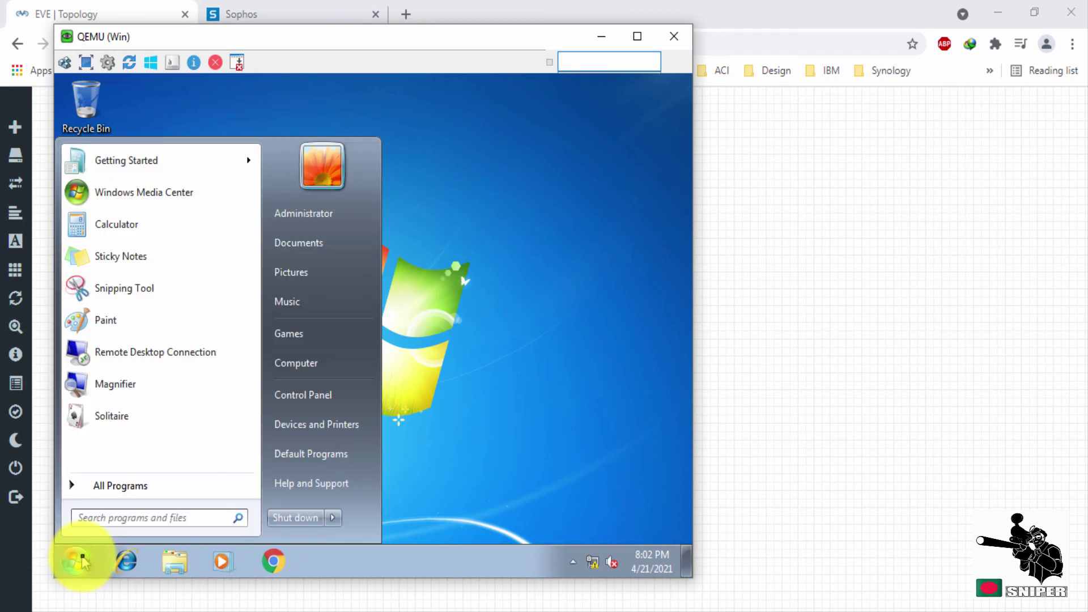
pyautogui.write('cmd')
pyautogui.press('Return')
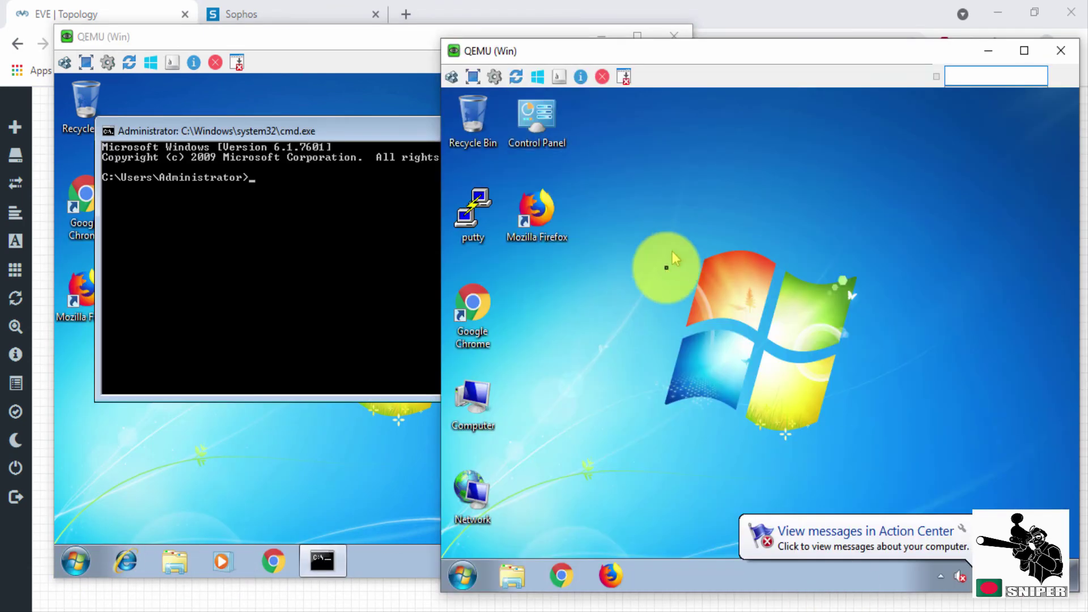
# Launch Remote Desktop Connection on the VPN client PC.
pyautogui.click(463, 576)
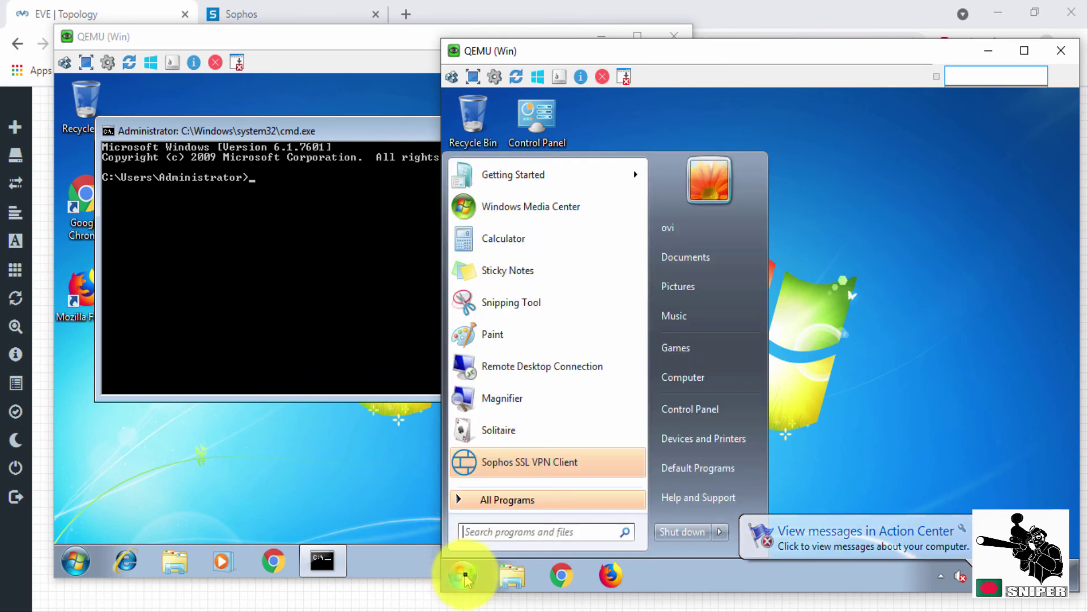
pyautogui.write('remote')
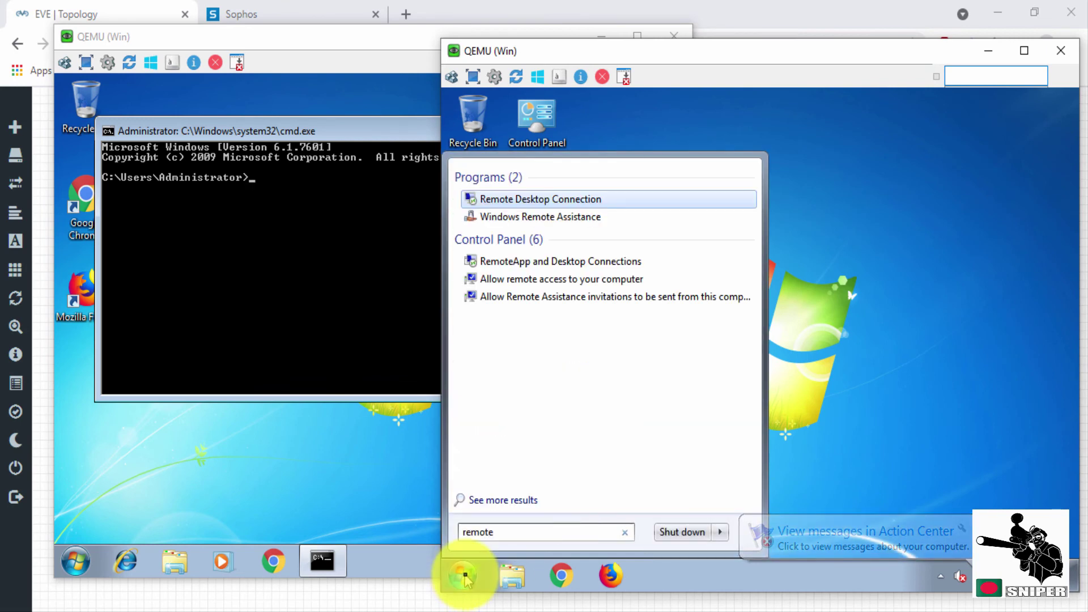
pyautogui.click(464, 575)
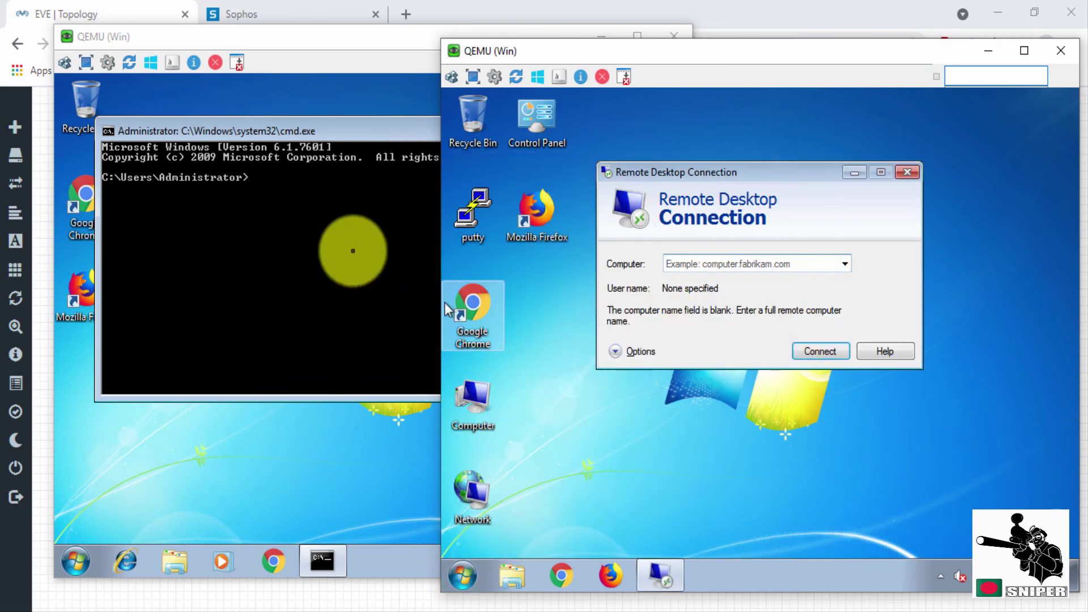
# Run ipconfig on the internal PC to find its address 172.16.16.110, then arrange the consoles side by side.
pyautogui.click(326, 226)
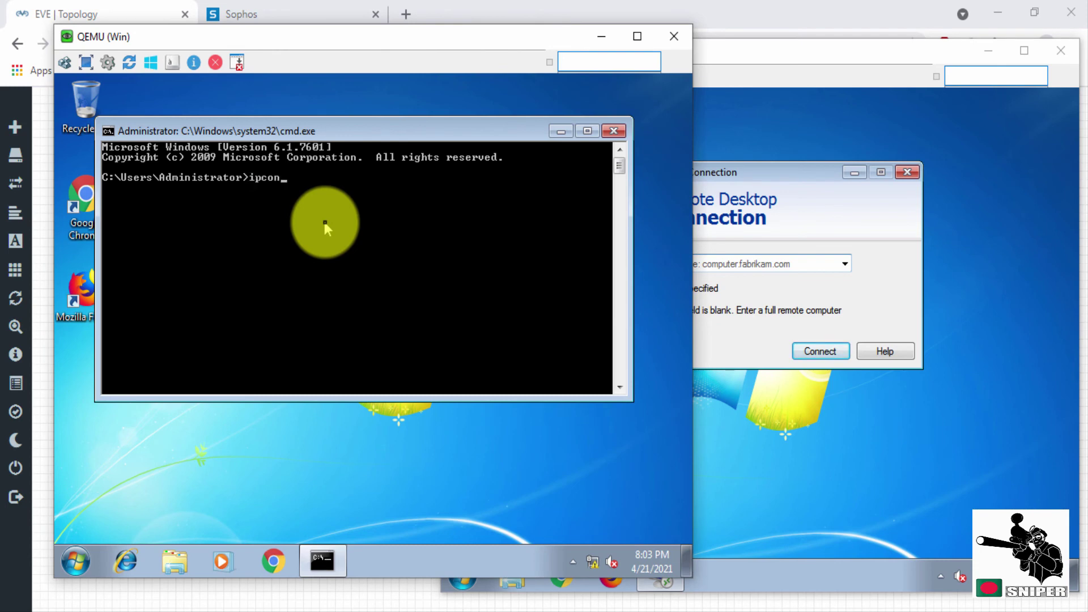
pyautogui.write('ipconfig')
pyautogui.press('Return')
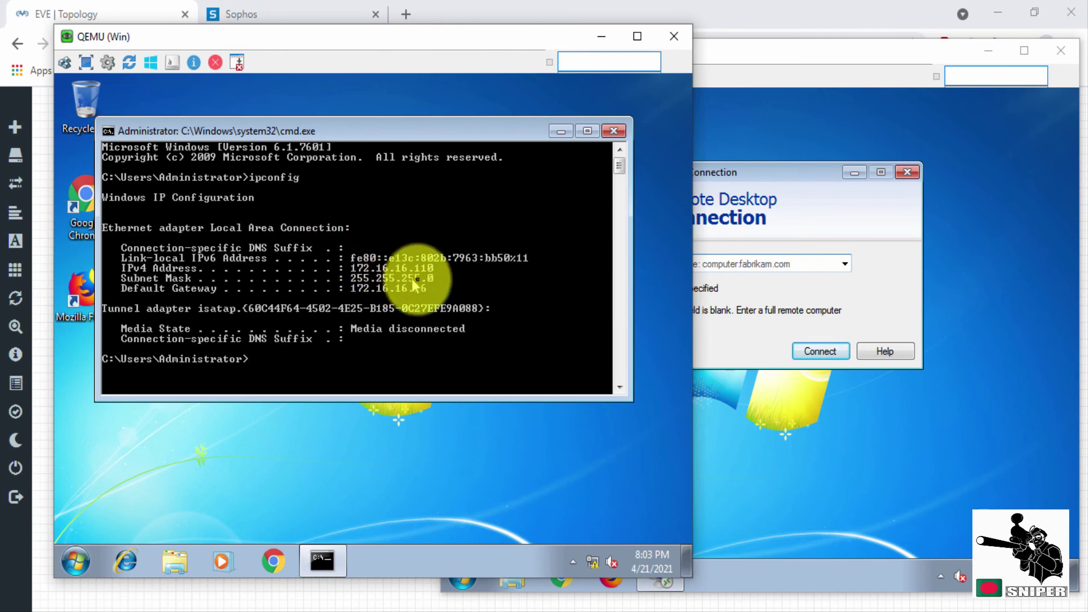
pyautogui.click(737, 266)
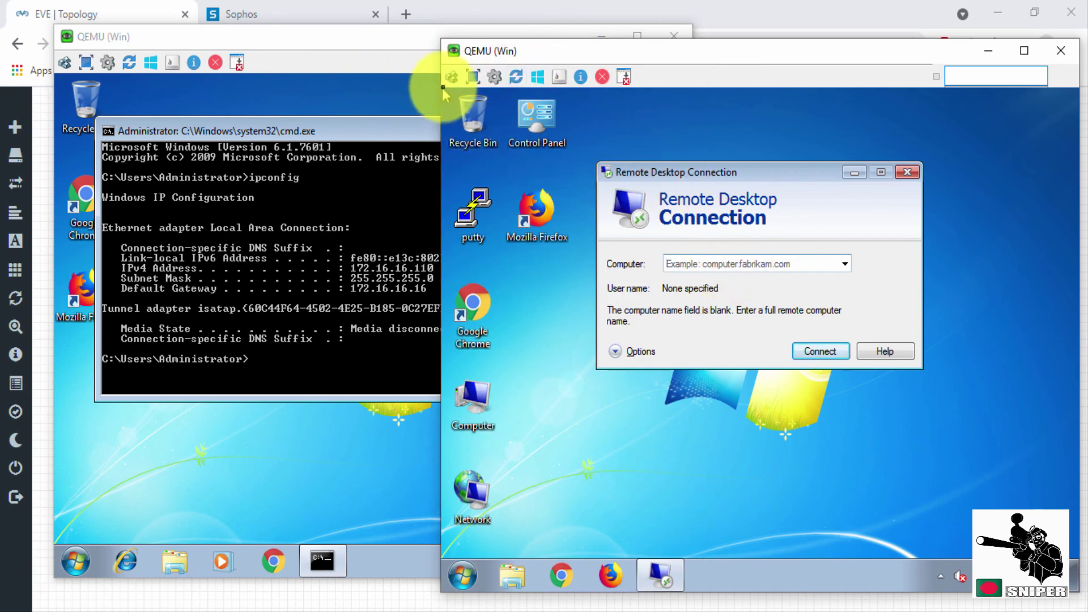
pyautogui.moveTo(397, 46); pyautogui.dragTo(346, 38)
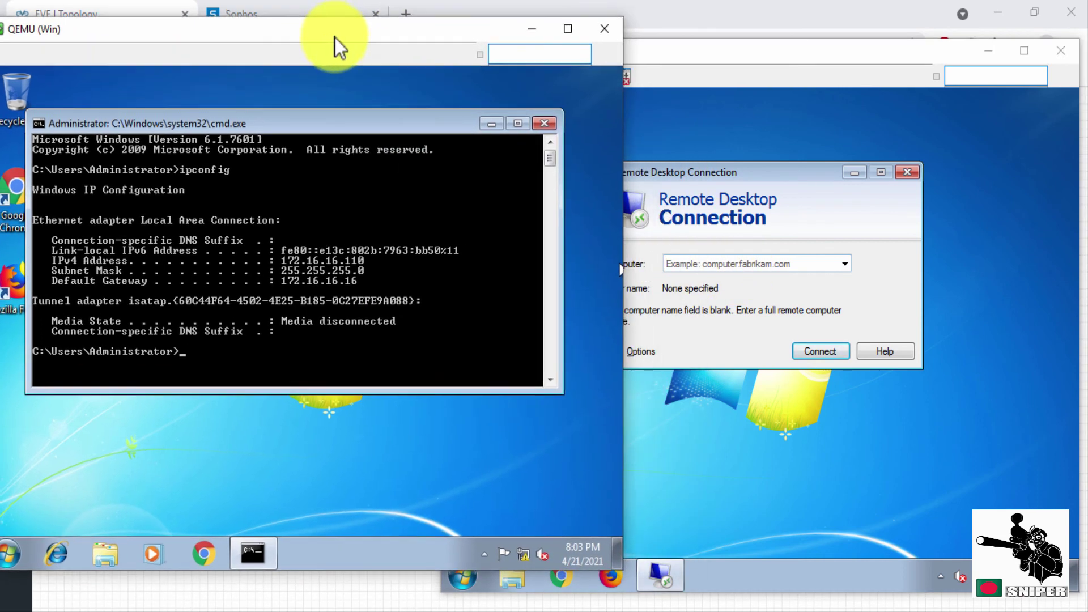
pyautogui.click(668, 59)
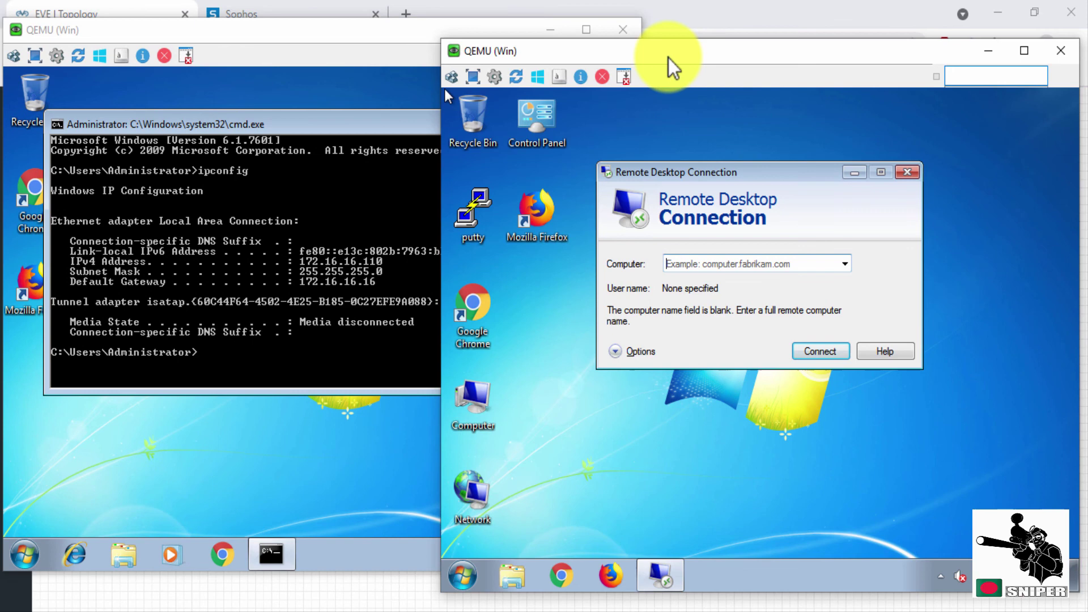
# Connect Remote Desktop to 172.16.16.110 and sign in as administrator with the account password.
pyautogui.click(696, 265)
pyautogui.write('172.16.16.110')
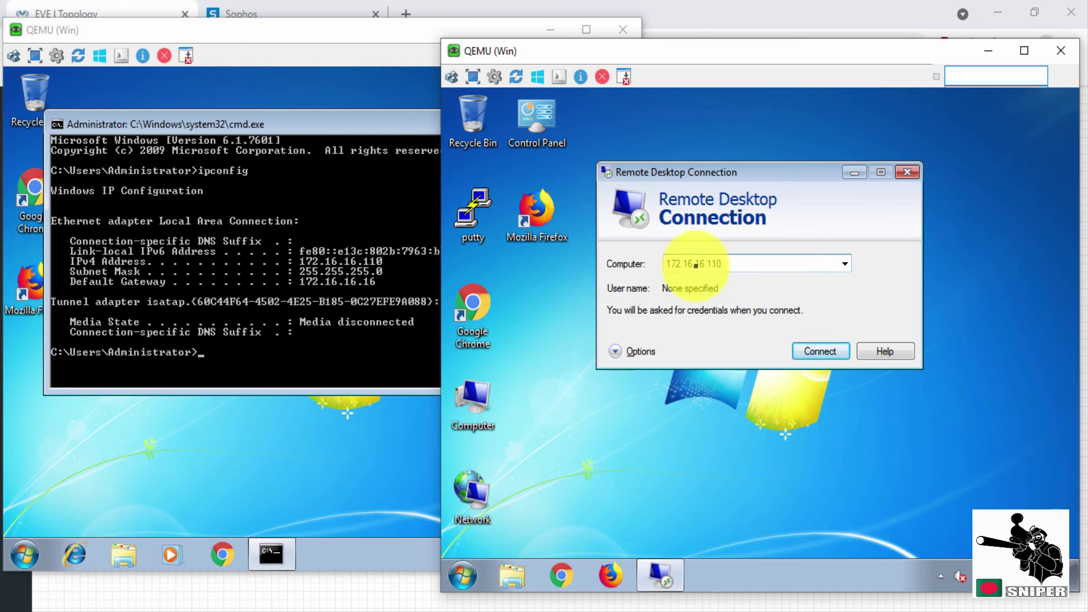
pyautogui.press('Return')
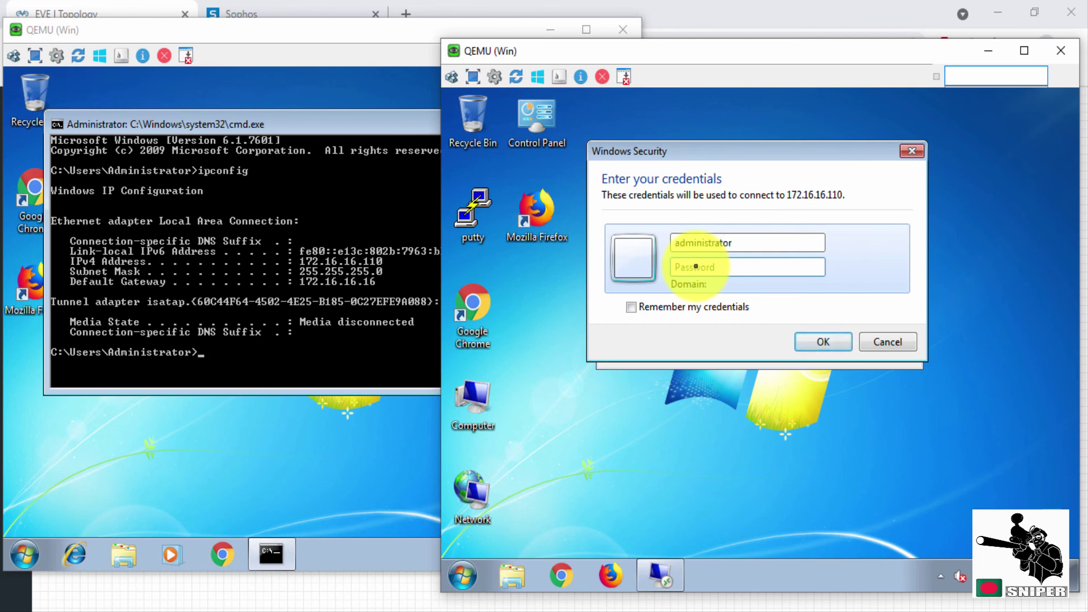
pyautogui.write('1234')
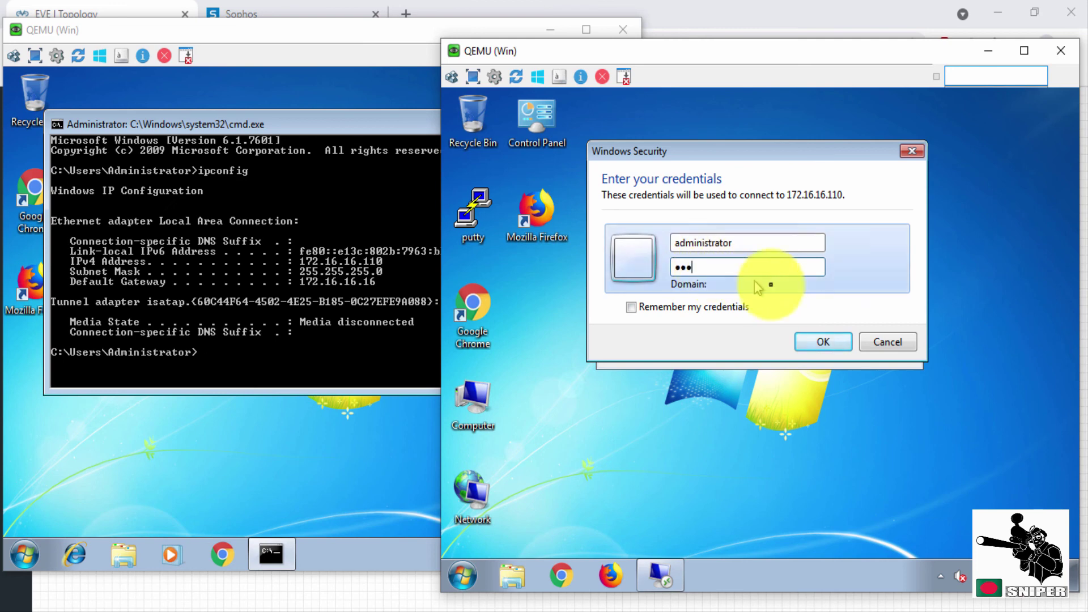
pyautogui.click(823, 342)
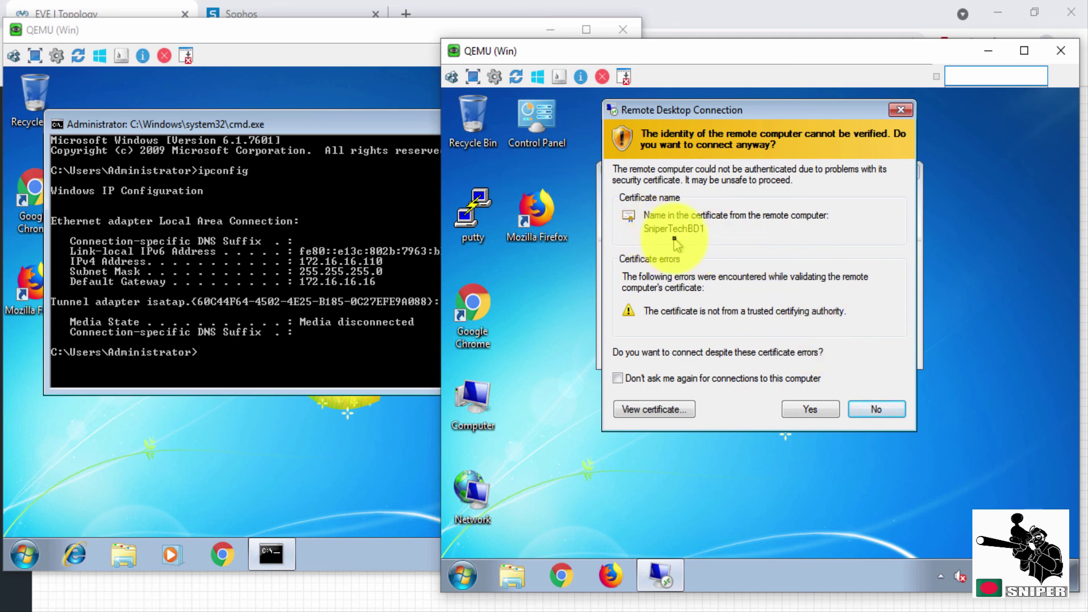
# Confirm via Computer Properties that the internal PC is named SniperTechBD1, then accept the certificate warning.
pyautogui.click(325, 146)
pyautogui.click(561, 125)
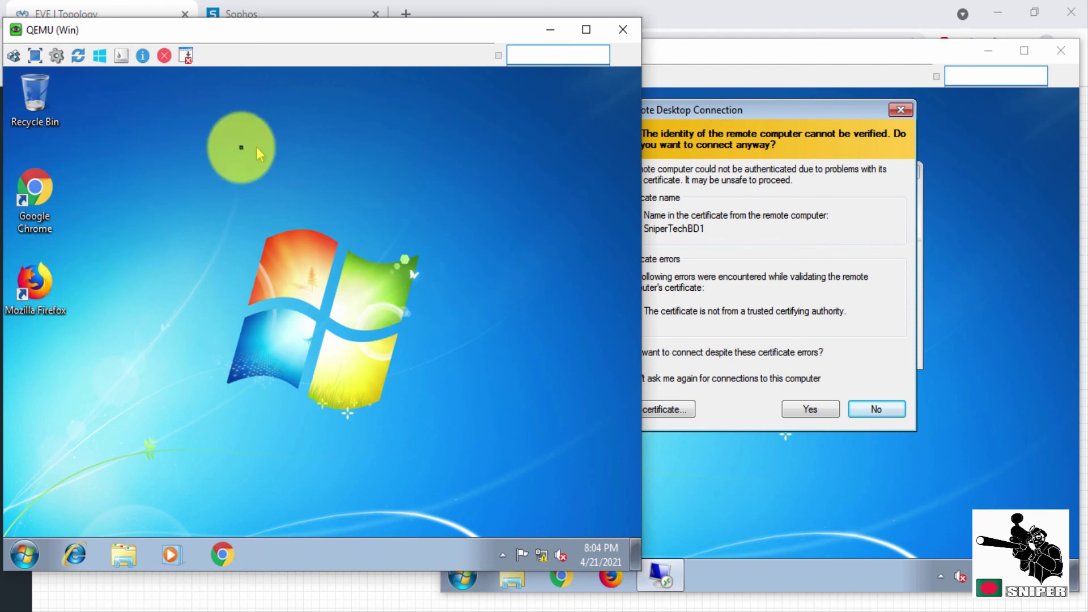
pyautogui.click(24, 557)
pyautogui.rightClick(247, 352)
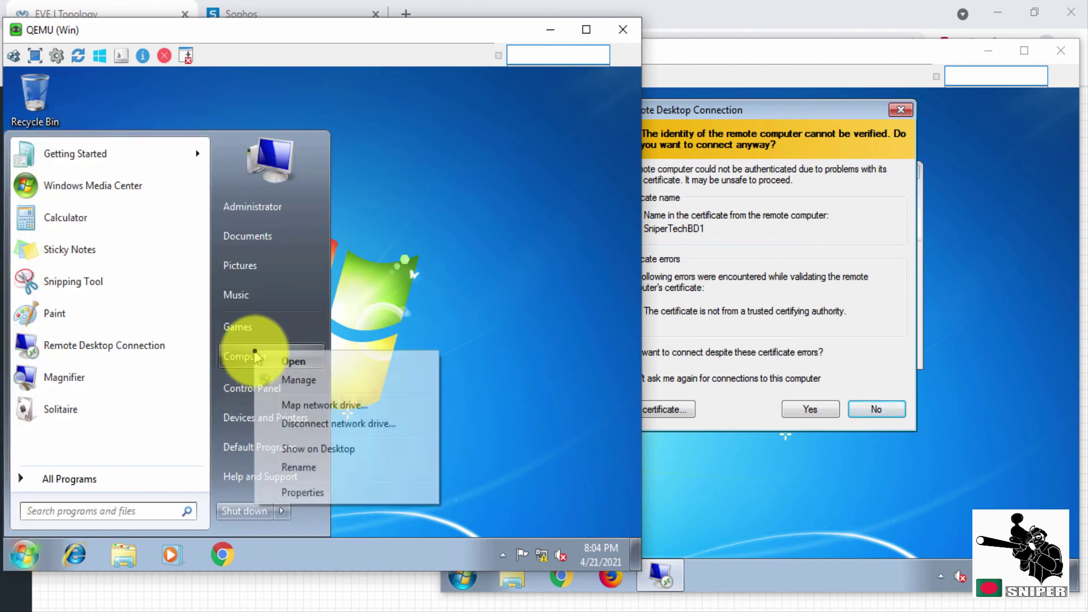
pyautogui.click(309, 493)
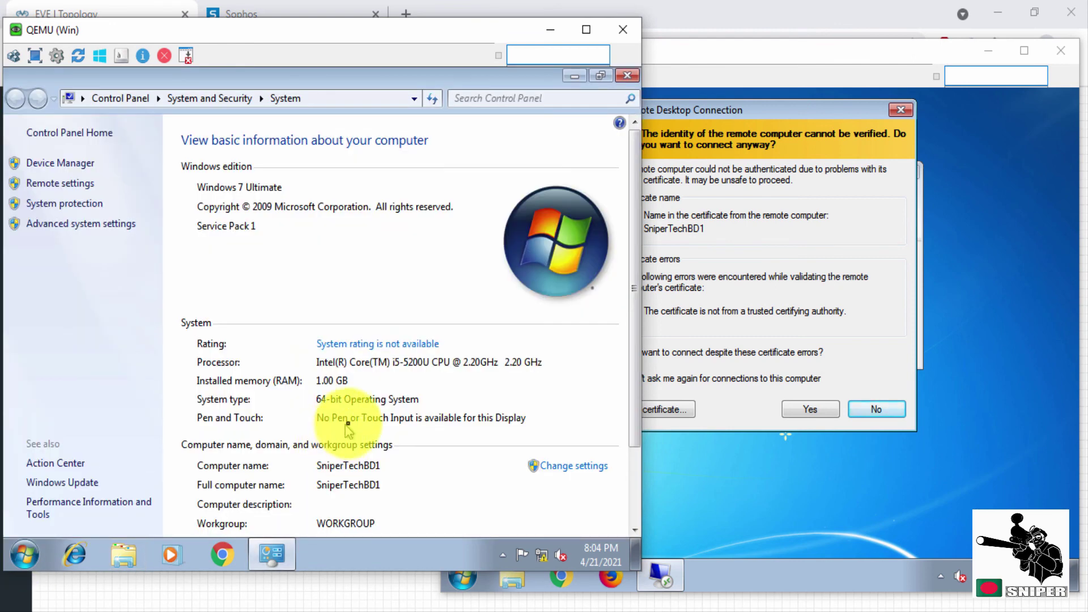
pyautogui.scroll(-3, 341, 437)
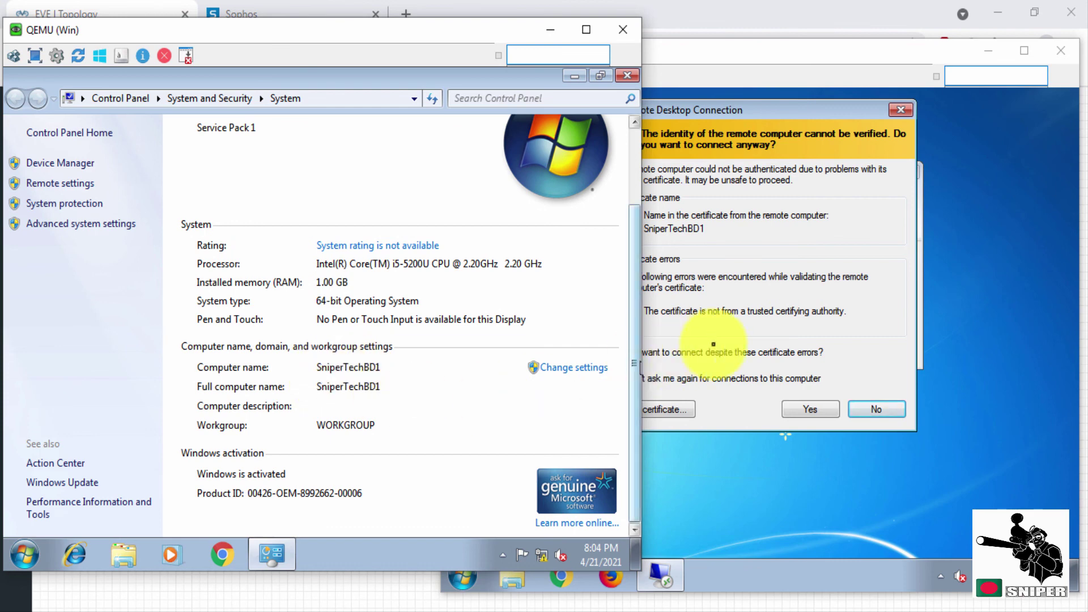
pyautogui.click(773, 409)
pyautogui.click(805, 409)
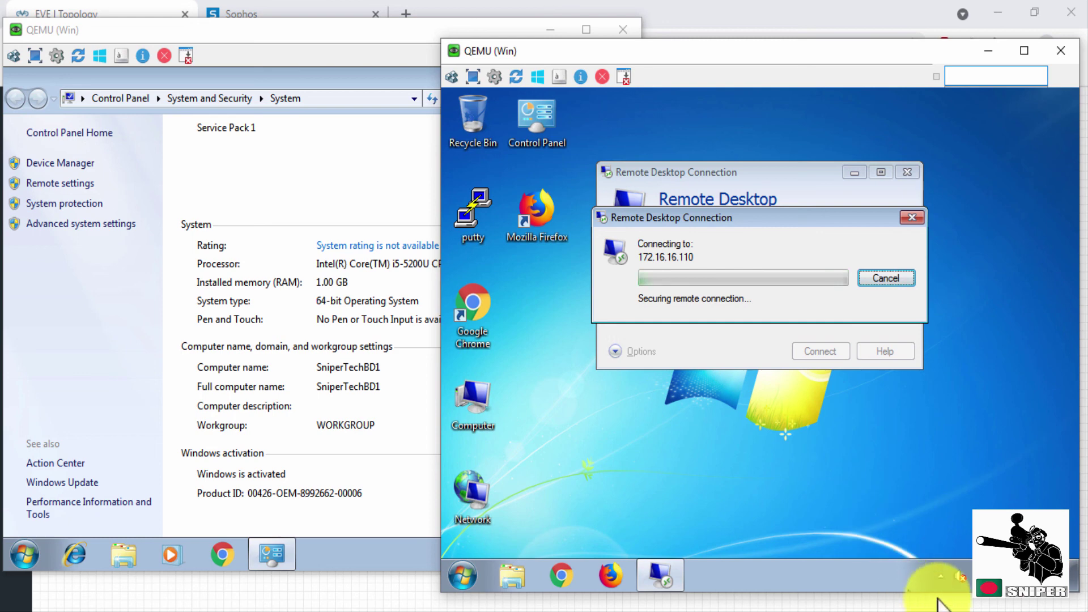
# Once the session to SniperTechBD1 opens, close its System window and bring up the desktop's New menu.
pyautogui.click(941, 577)
pyautogui.moveTo(956, 506)
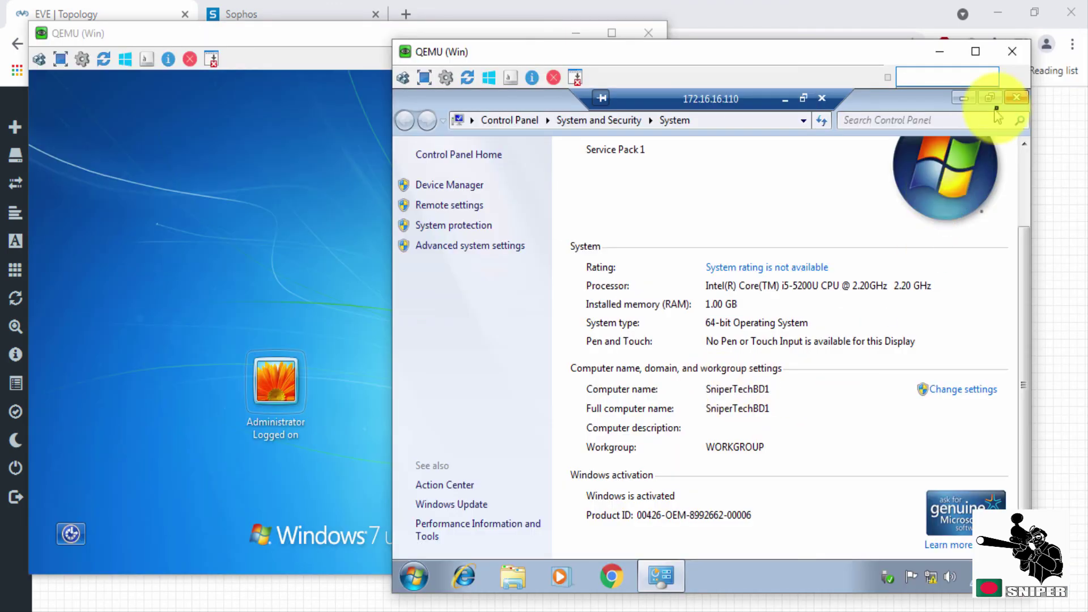
pyautogui.click(1016, 102)
pyautogui.rightClick(556, 193)
pyautogui.moveTo(680, 308)
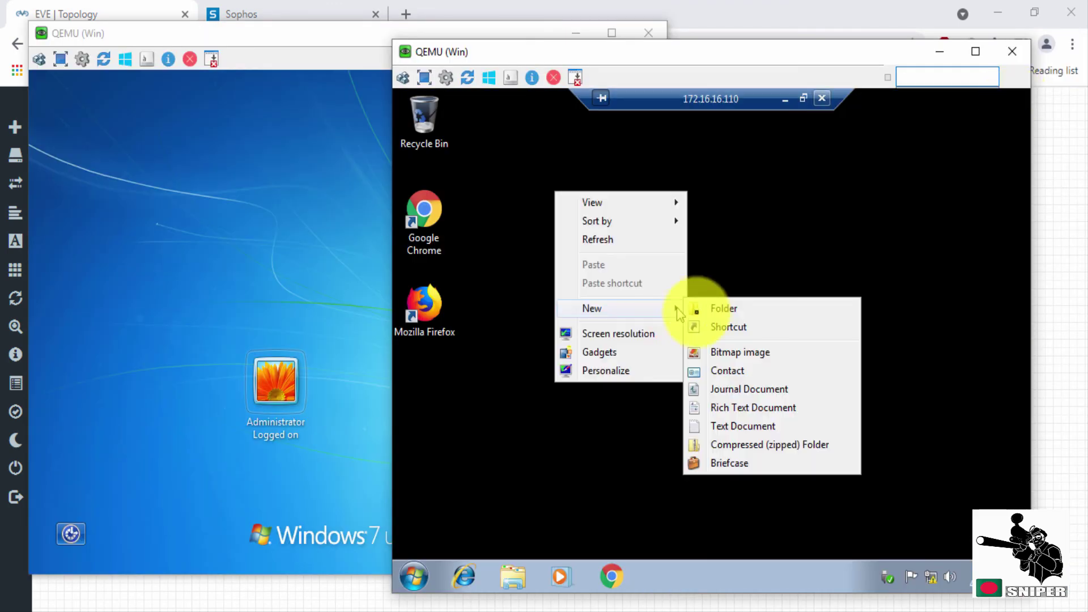